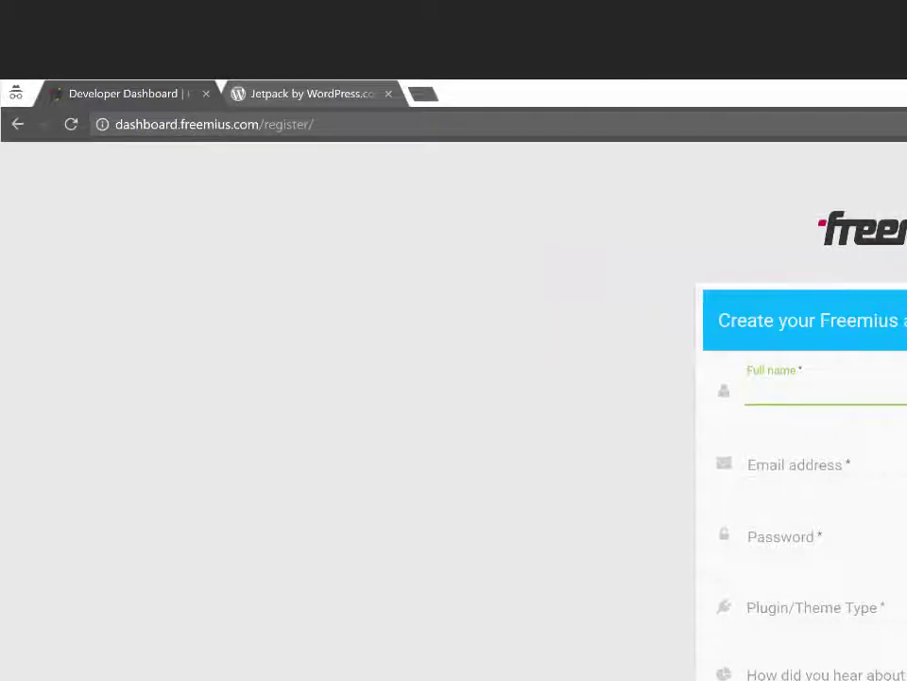
# - Enter the full name, e-mail address and password for the new Freemius account
pyautogui.write('Plugins Expert')
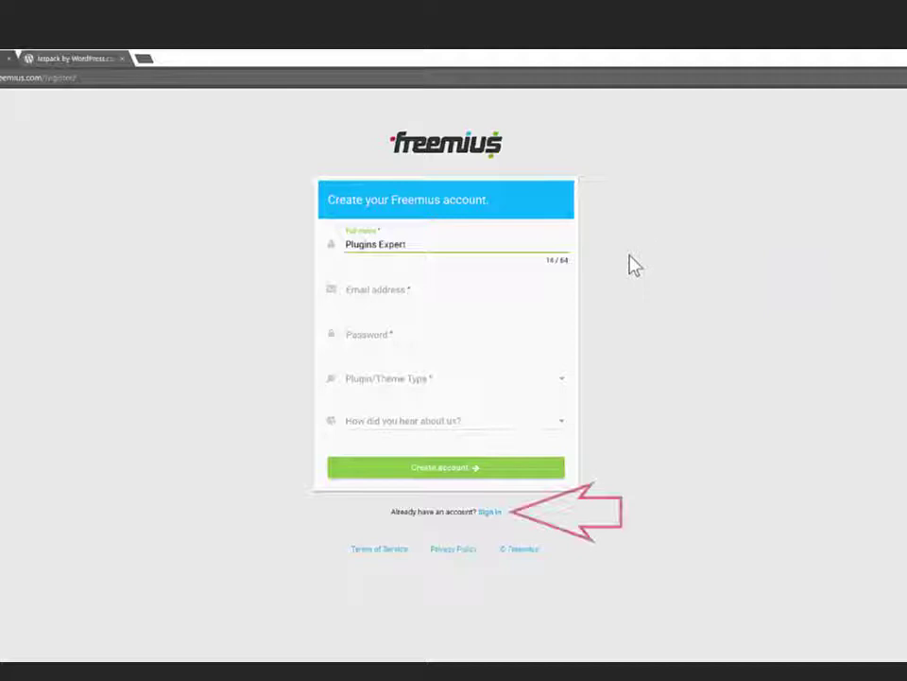
pyautogui.click(494, 288)
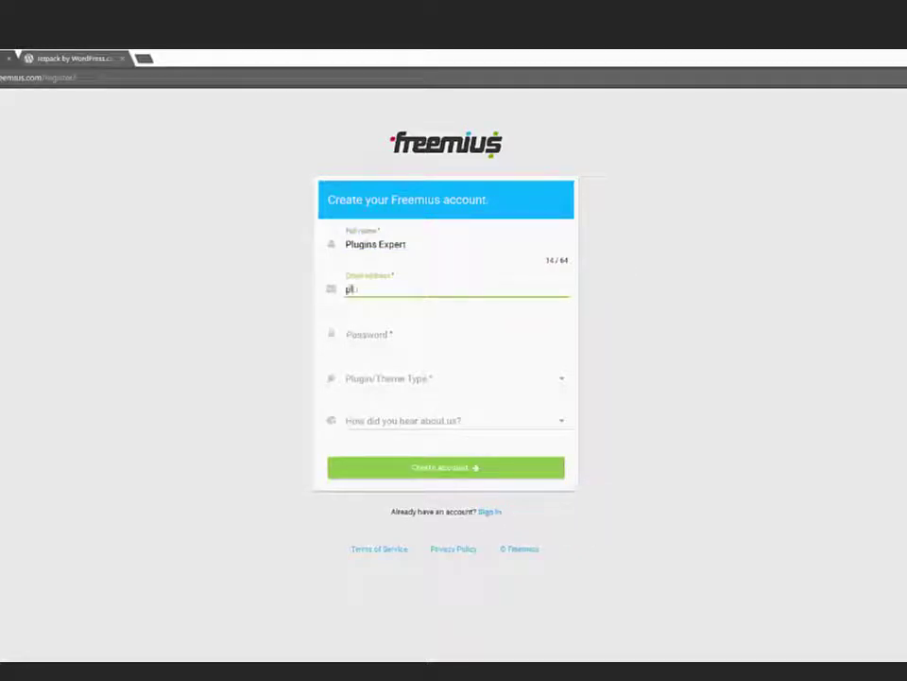
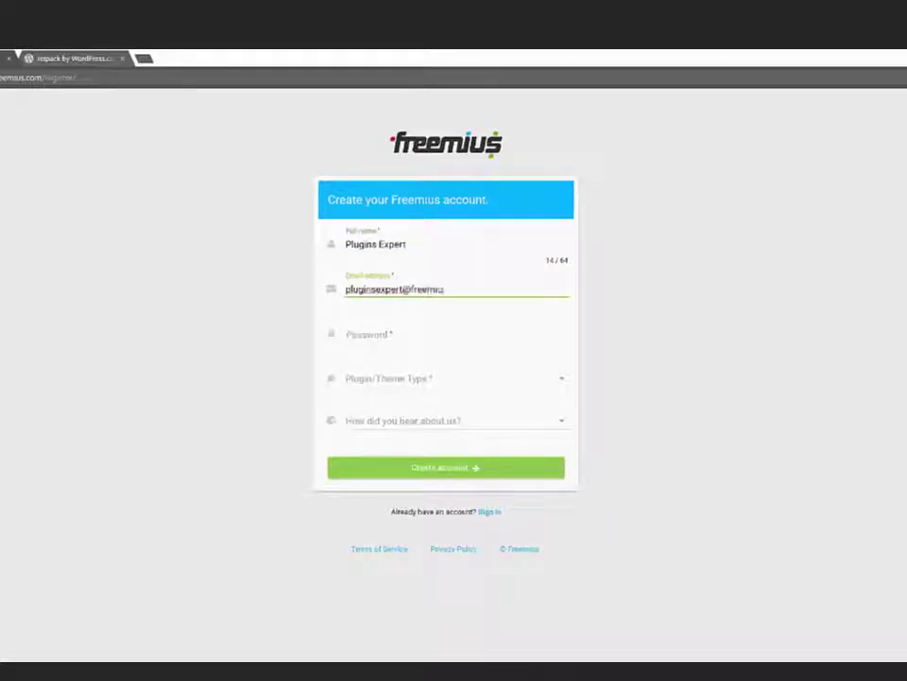
pyautogui.press('Tab')
pyautogui.write('•••••')
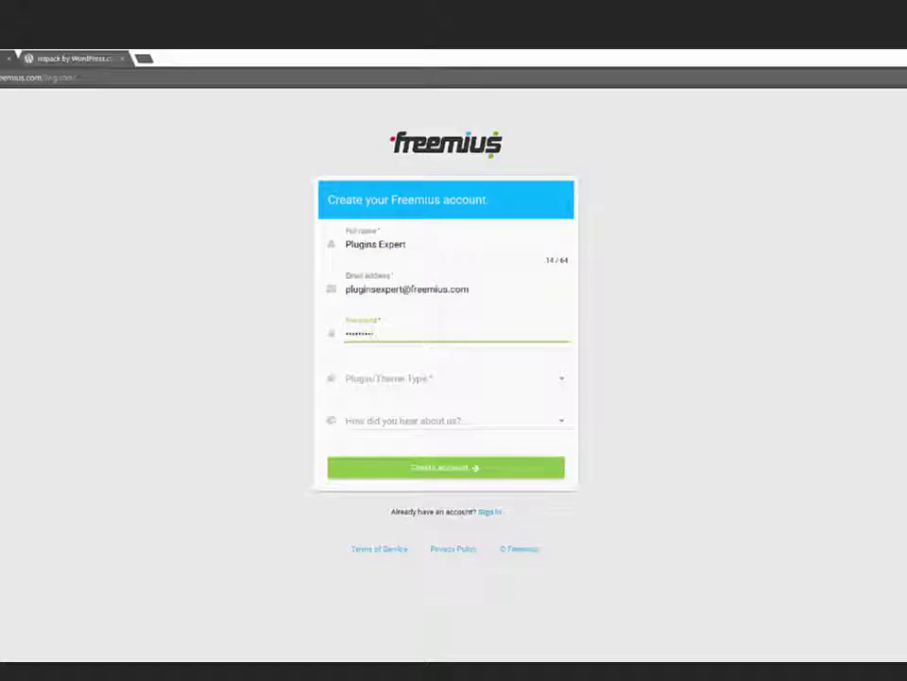
pyautogui.write('••')
pyautogui.press('Tab')
pyautogui.click(440, 378)
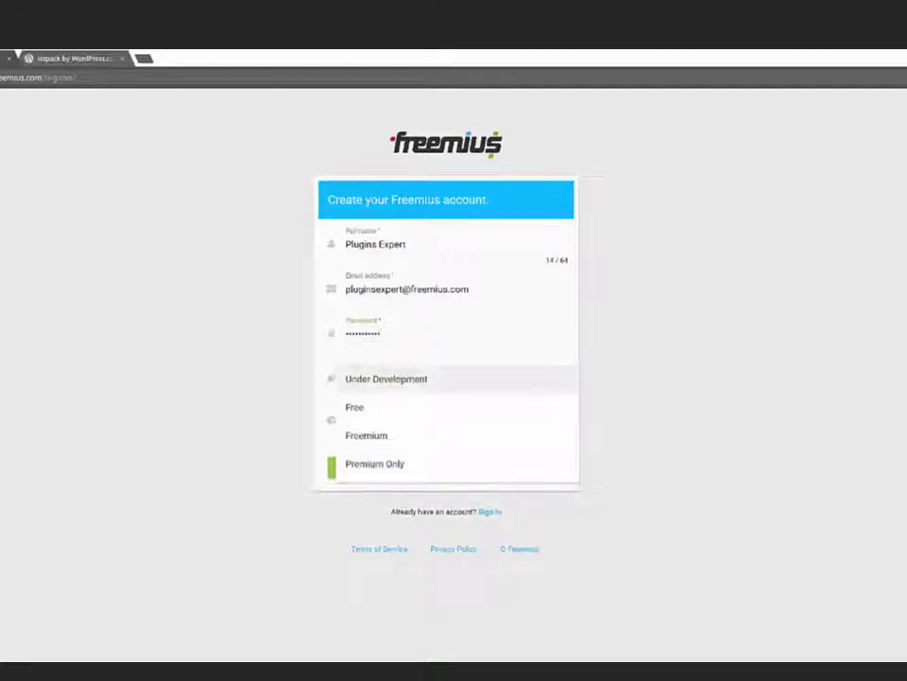
pyautogui.click(425, 465)
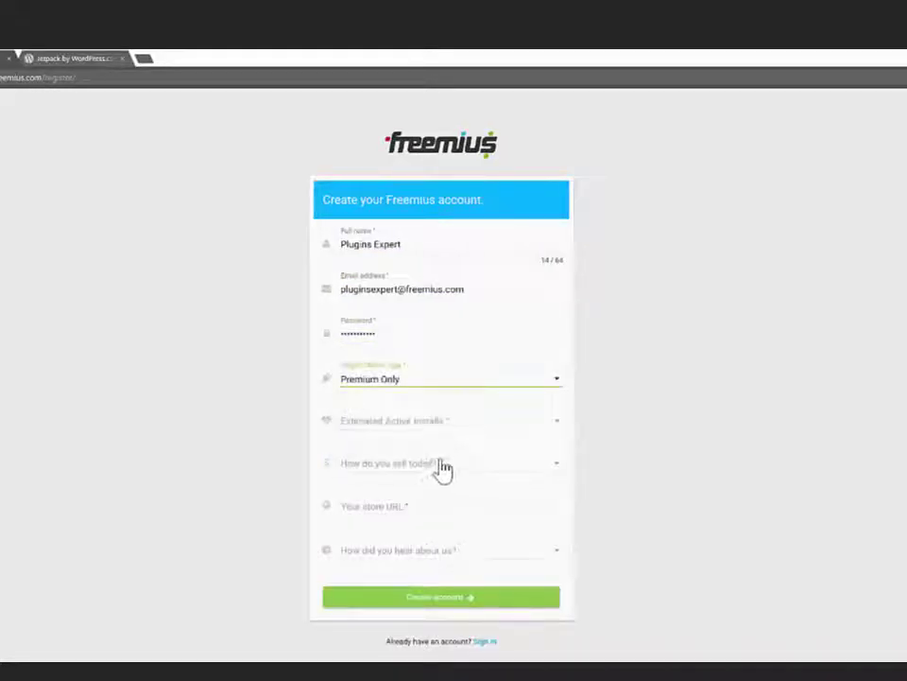
pyautogui.click(491, 427)
pyautogui.click(476, 451)
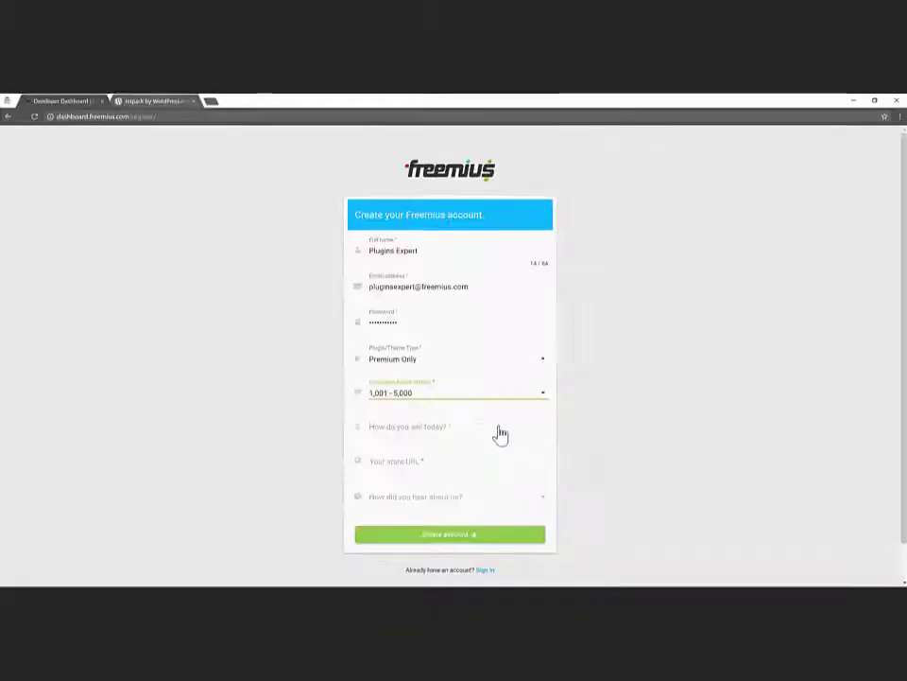
pyautogui.click(504, 465)
pyautogui.scroll(-1, 553, 507)
pyautogui.click(416, 500)
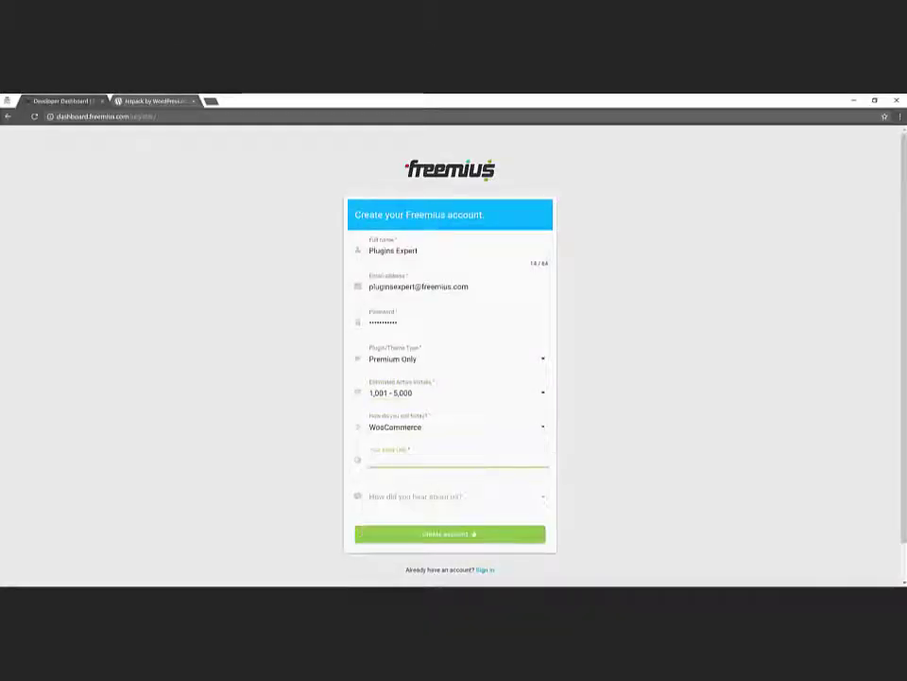
pyautogui.write('www.mystoreurl.com')
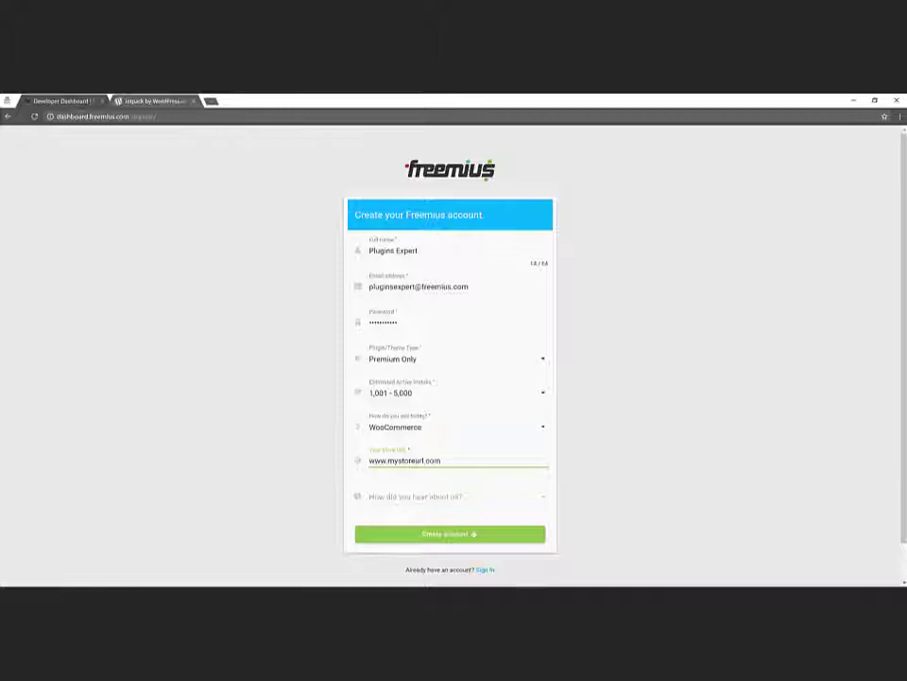
pyautogui.press('Tab')
pyautogui.press('Down')
pyautogui.press('Return')
pyautogui.press('Return')
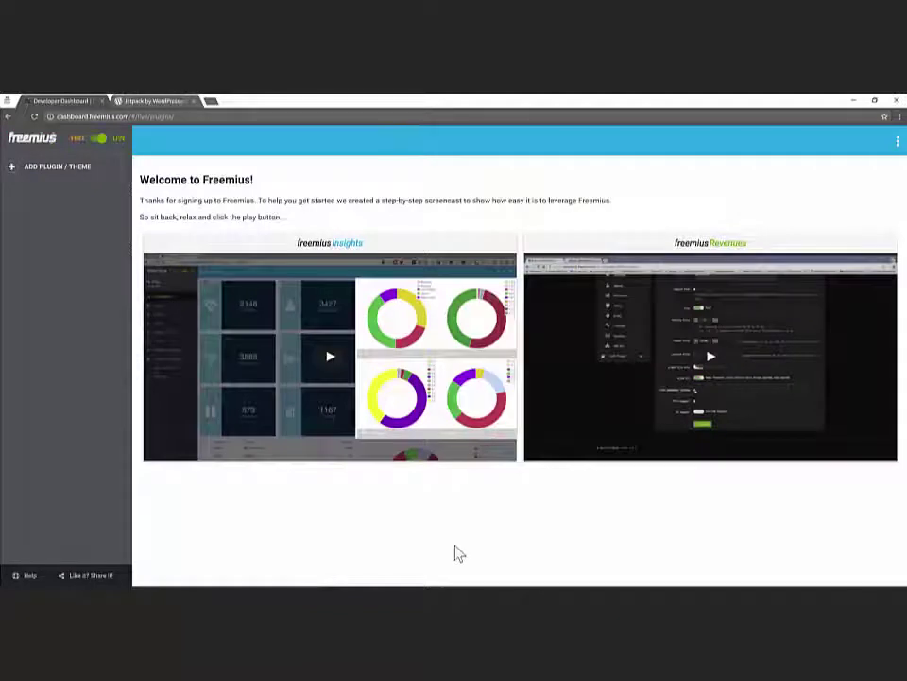
# - Create a plugin titled My Plugin with slug myplugin, after checking Jetpack's WordPress.org page as a slug example
pyautogui.click(49, 175)
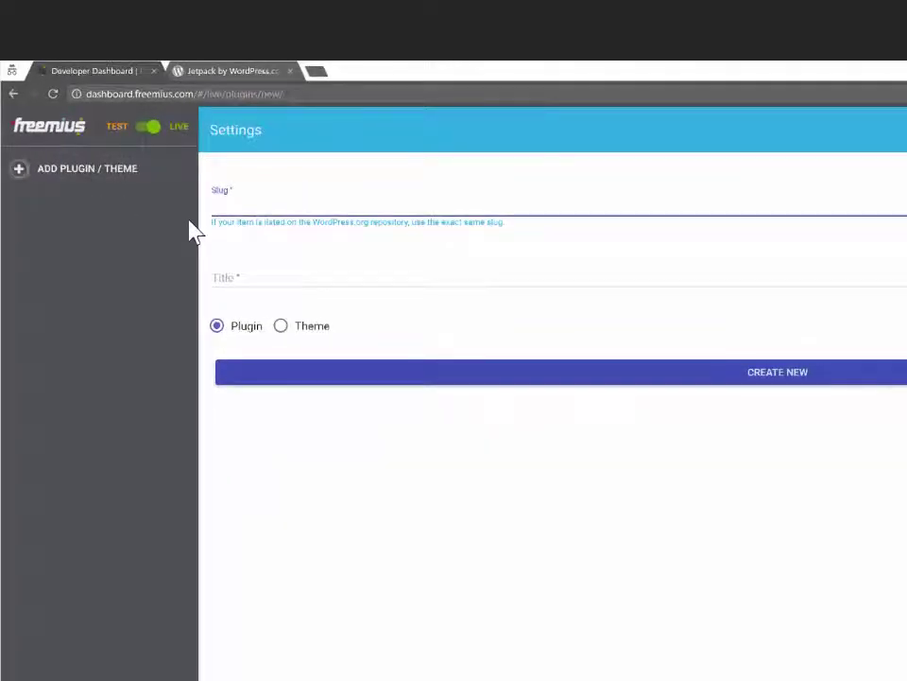
pyautogui.click(223, 72)
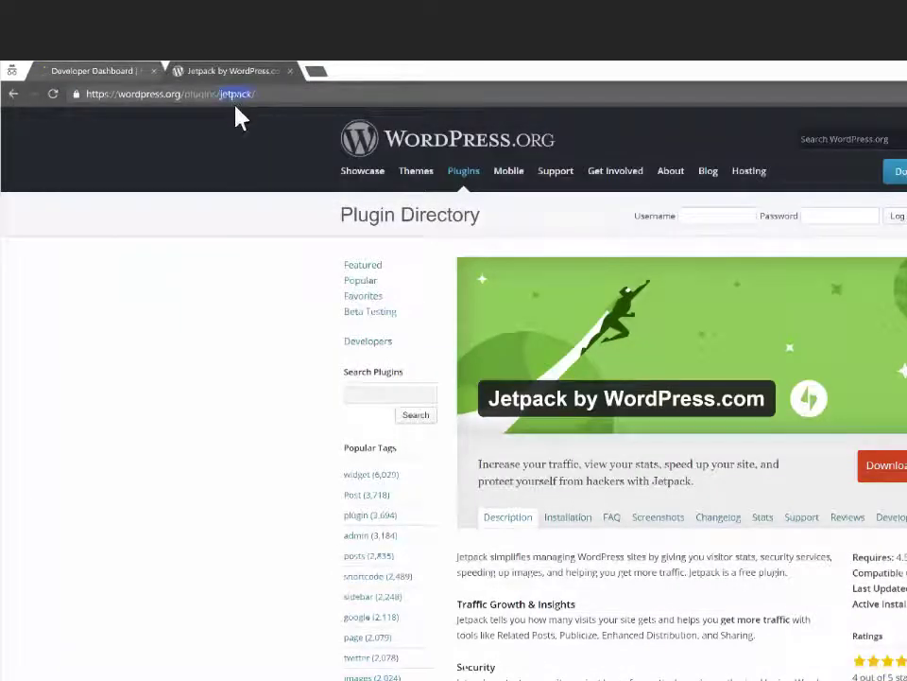
pyautogui.click(123, 74)
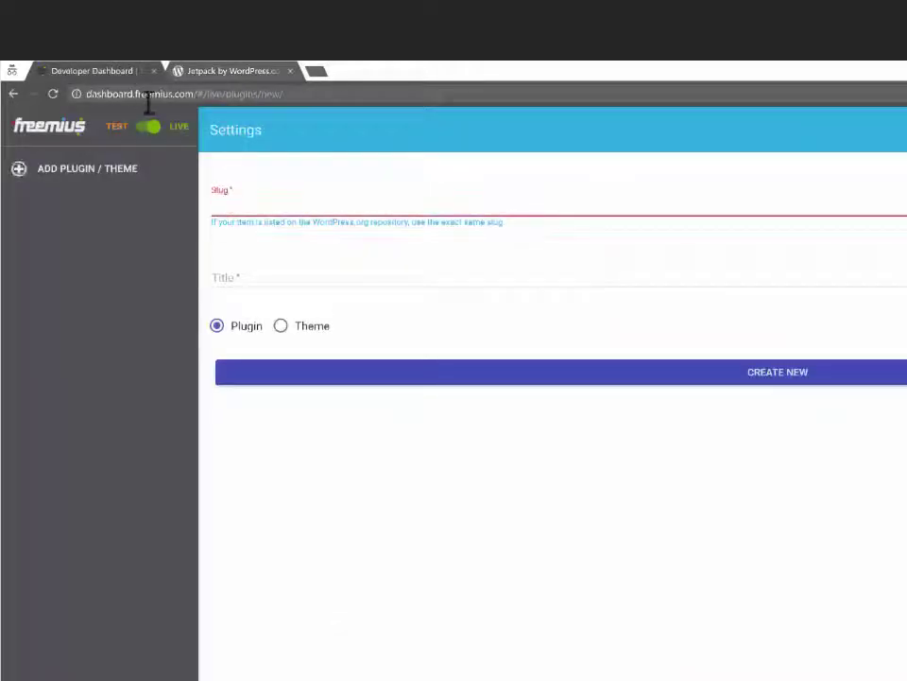
pyautogui.click(204, 231)
pyautogui.write('jetpack')
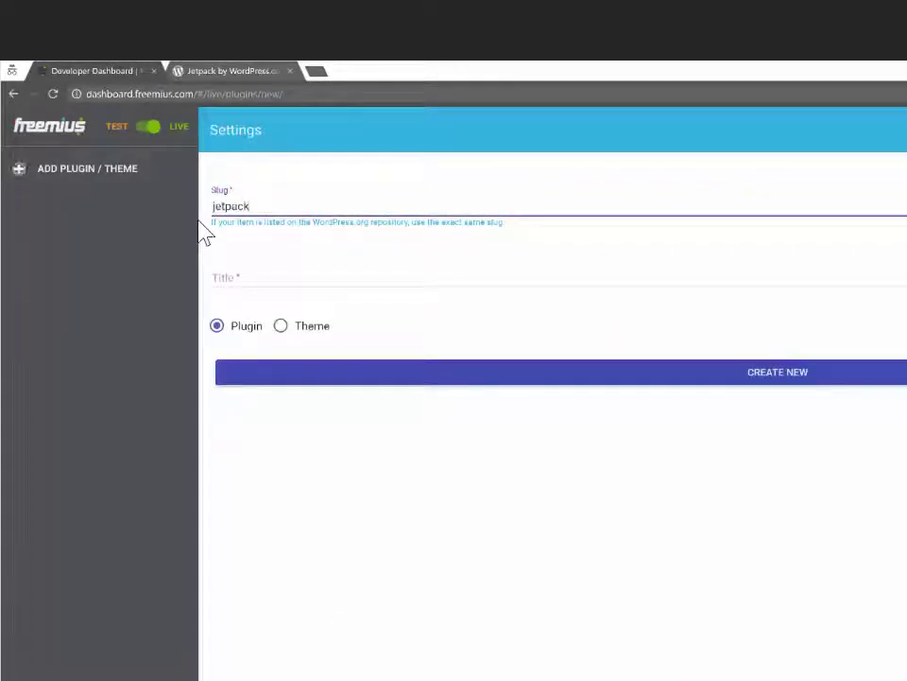
pyautogui.press('BackSpace')
pyautogui.press('BackSpace')
pyautogui.press('BackSpace')
pyautogui.press('BackSpace')
pyautogui.press('BackSpace')
pyautogui.press('BackSpace')
pyautogui.press('BackSpace')
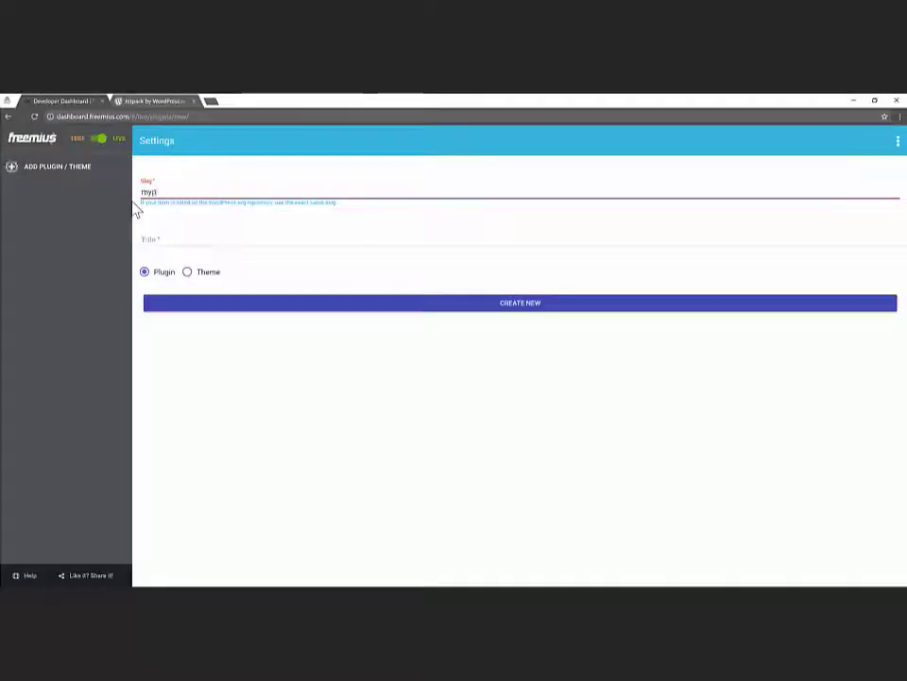
pyautogui.click(164, 240)
pyautogui.write('My Plugin')
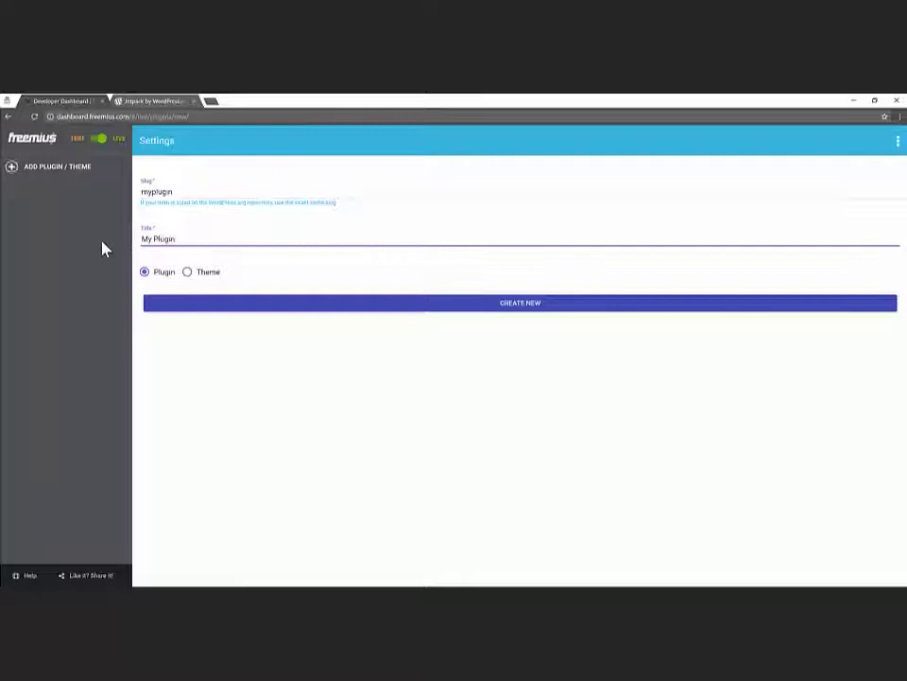
pyautogui.click(280, 314)
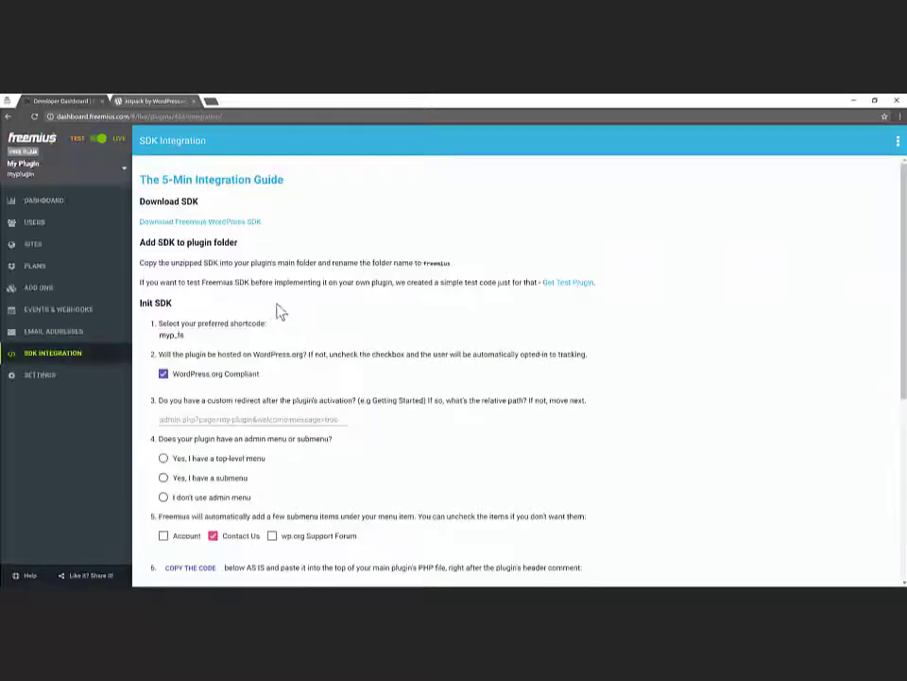
# - Open My Plugin's plans list and delete the default Free plan
pyautogui.click(42, 269)
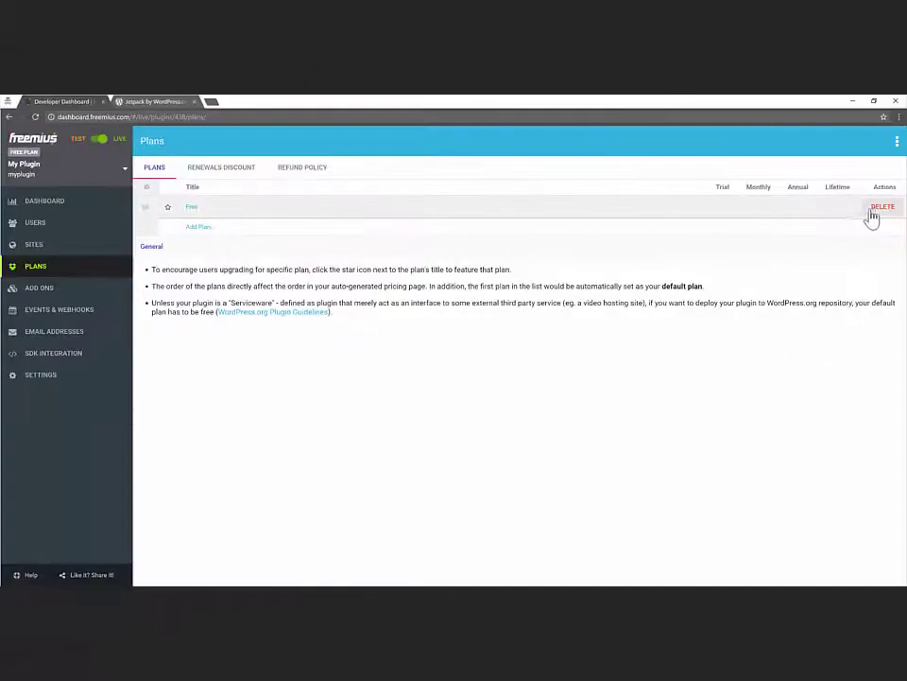
pyautogui.click(879, 210)
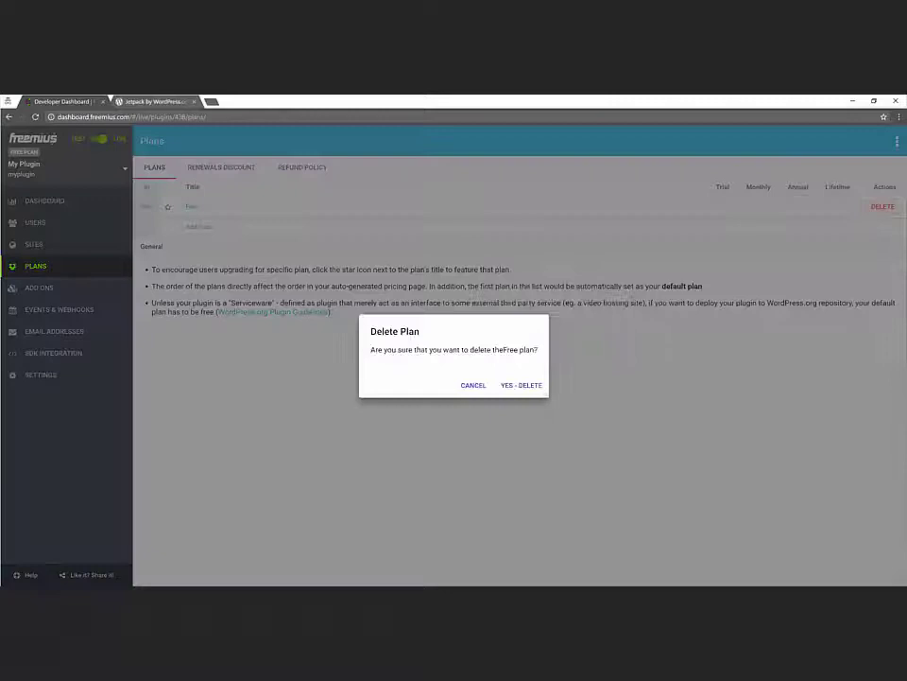
pyautogui.click(535, 385)
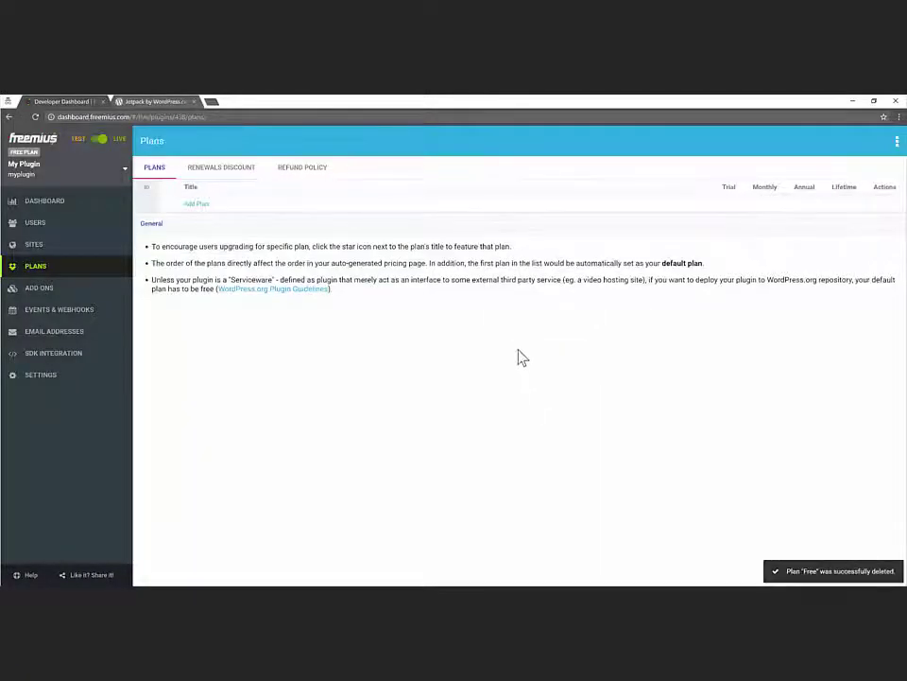
# - Create a new plan named awesome with the title Awesome
pyautogui.click(201, 206)
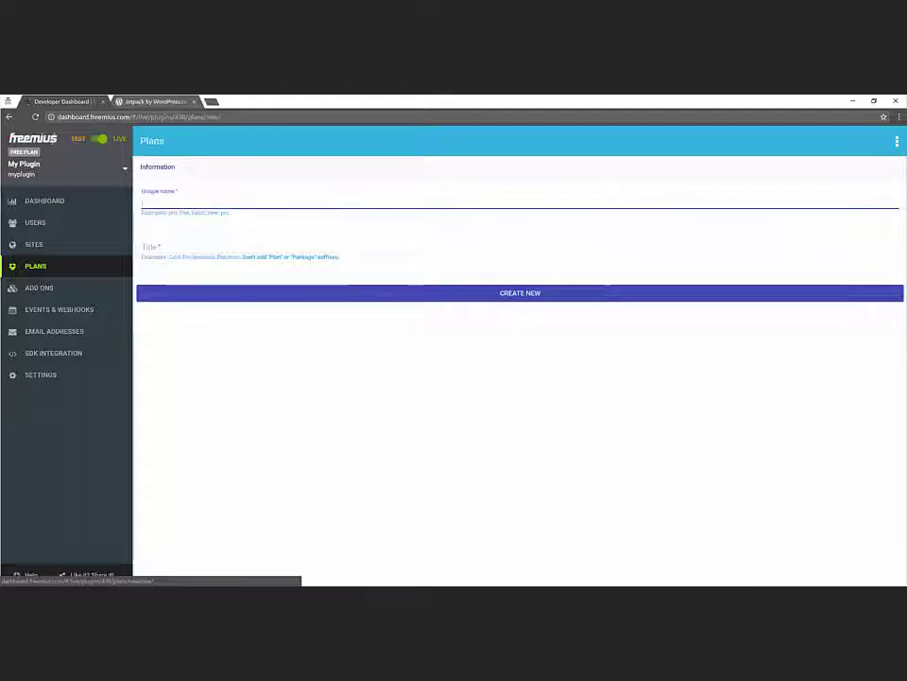
pyautogui.write('awesome')
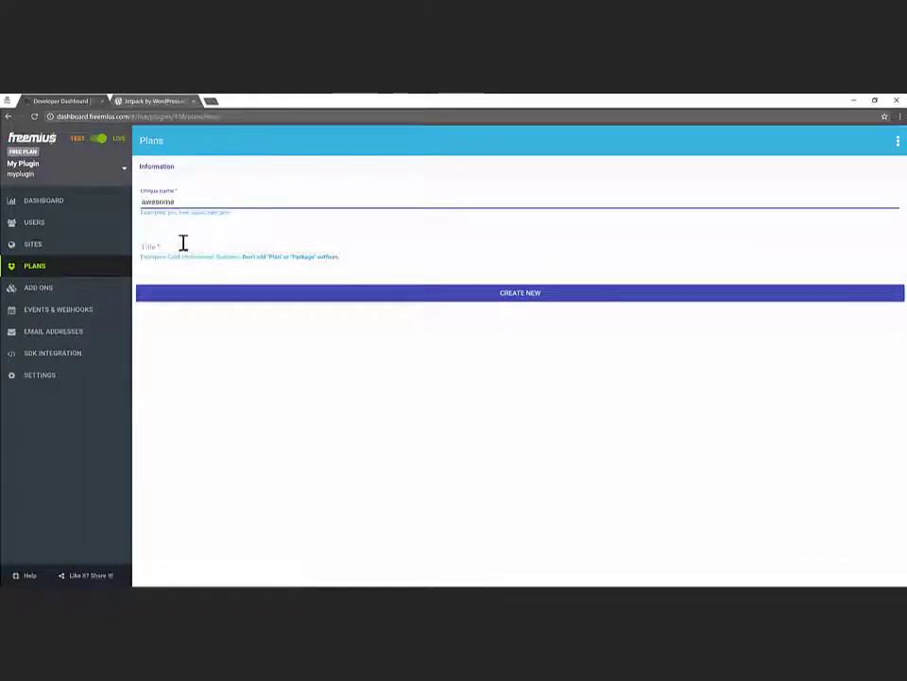
pyautogui.click(183, 244)
pyautogui.write('Awesome')
pyautogui.click(303, 292)
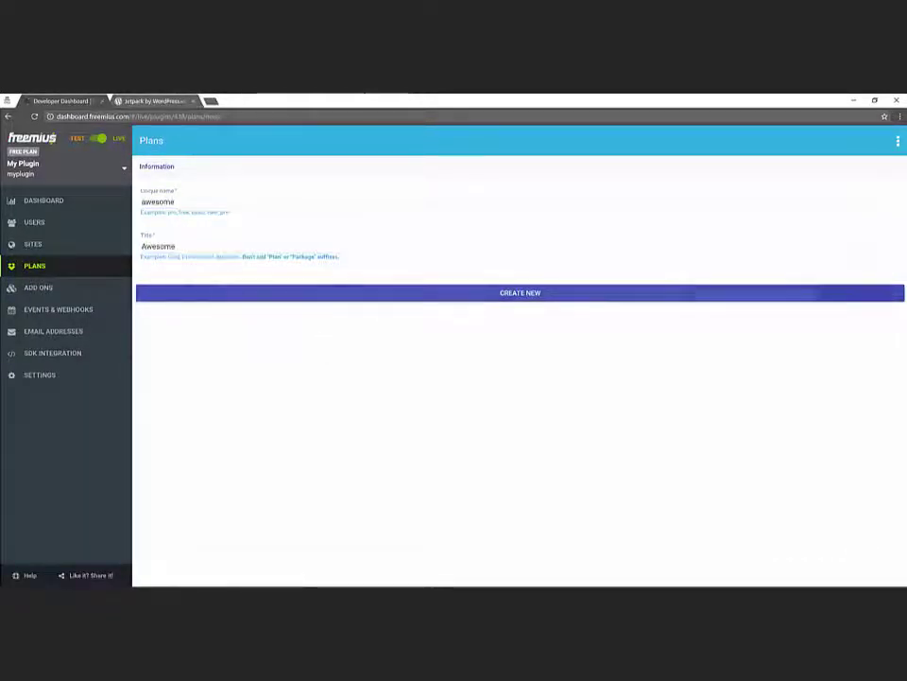
# - Describe the Awesome plan as 'The awesome plan' and make it a paid plan
pyautogui.click(302, 288)
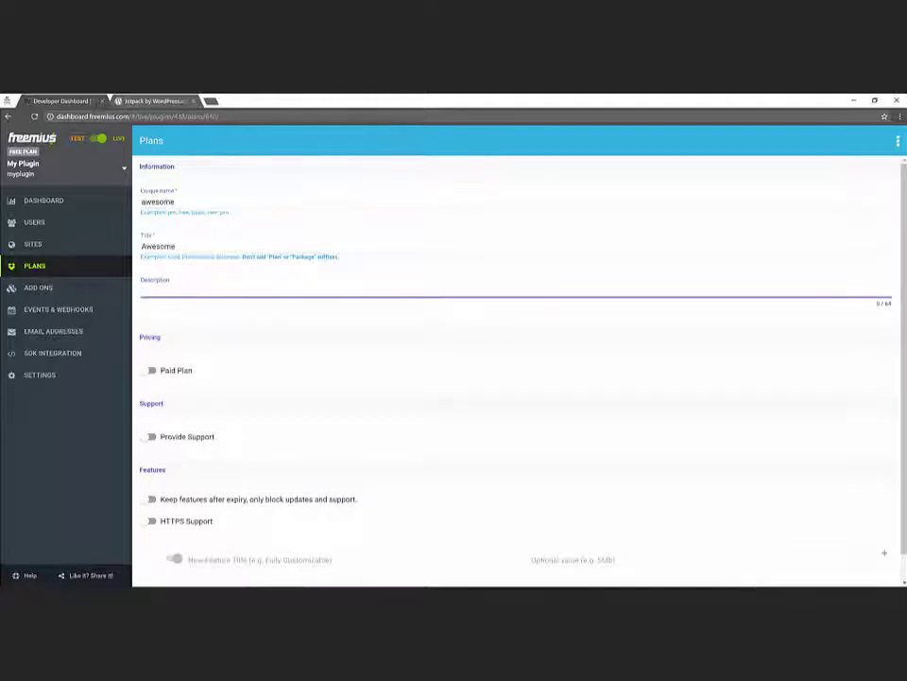
pyautogui.write('The awesome pl')
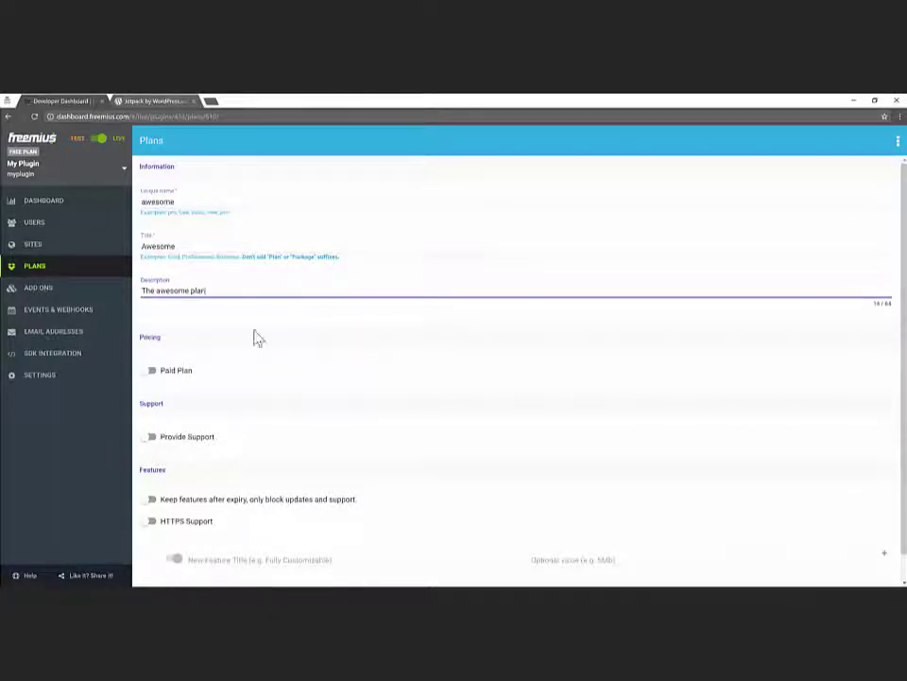
pyautogui.write('an')
pyautogui.click(170, 371)
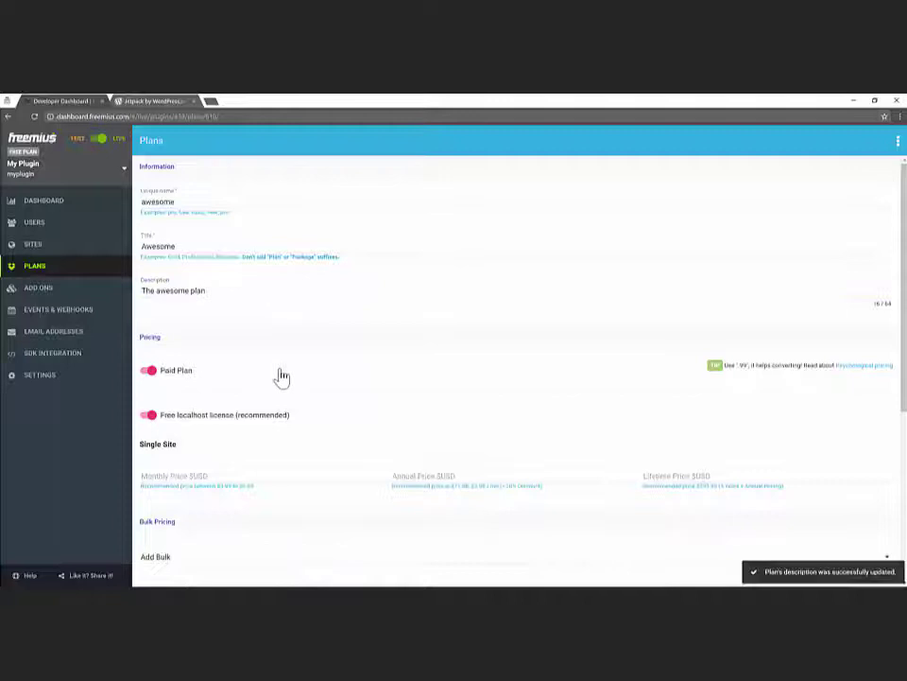
pyautogui.scroll(-2, 357, 374)
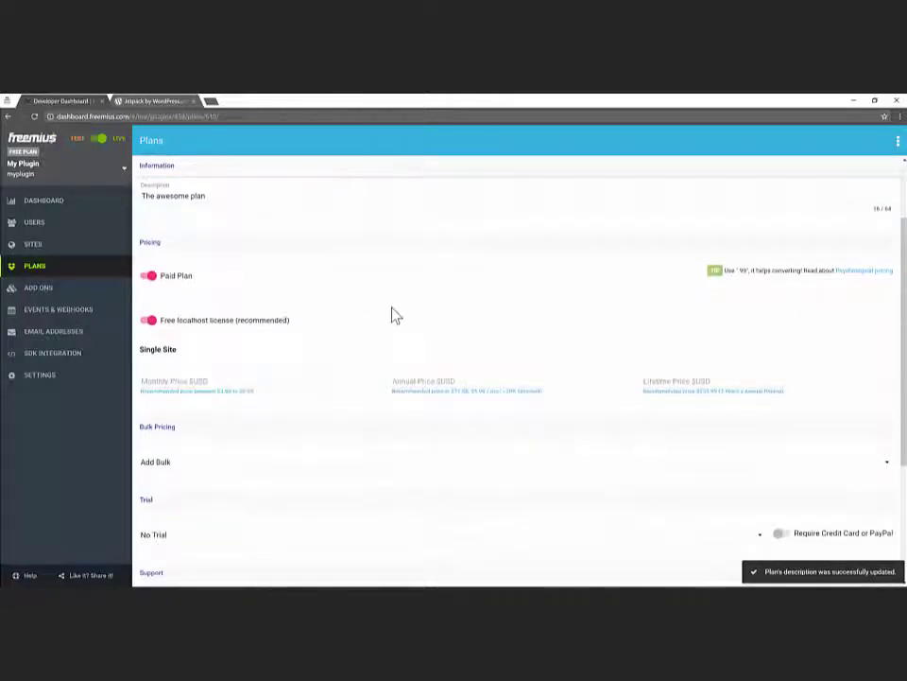
pyautogui.scroll(-1, 337, 316)
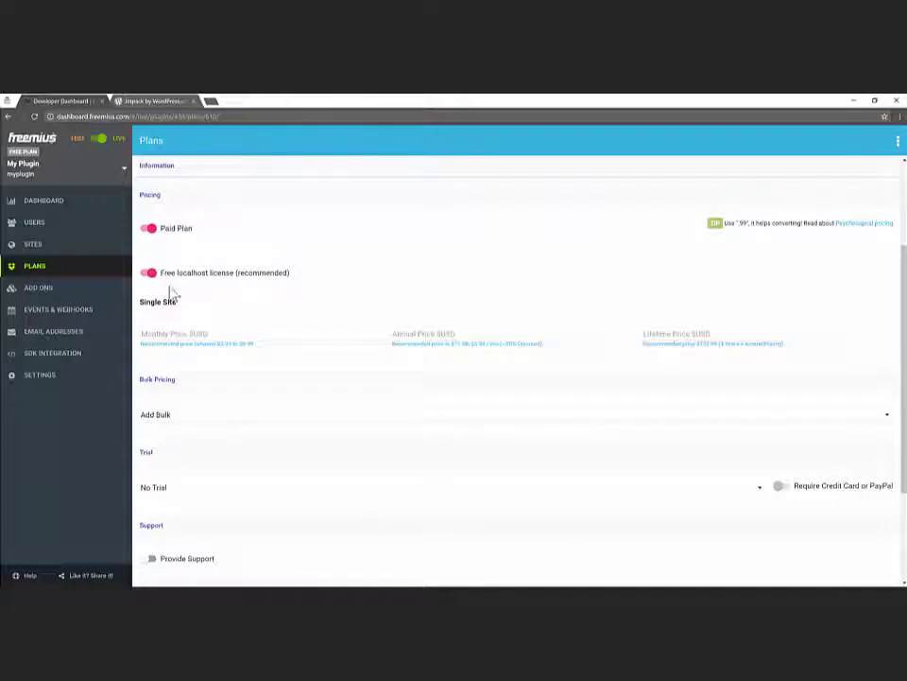
# - Set the Single Site prices to 3.99 monthly, 40 annual and 100 lifetime
pyautogui.click(201, 333)
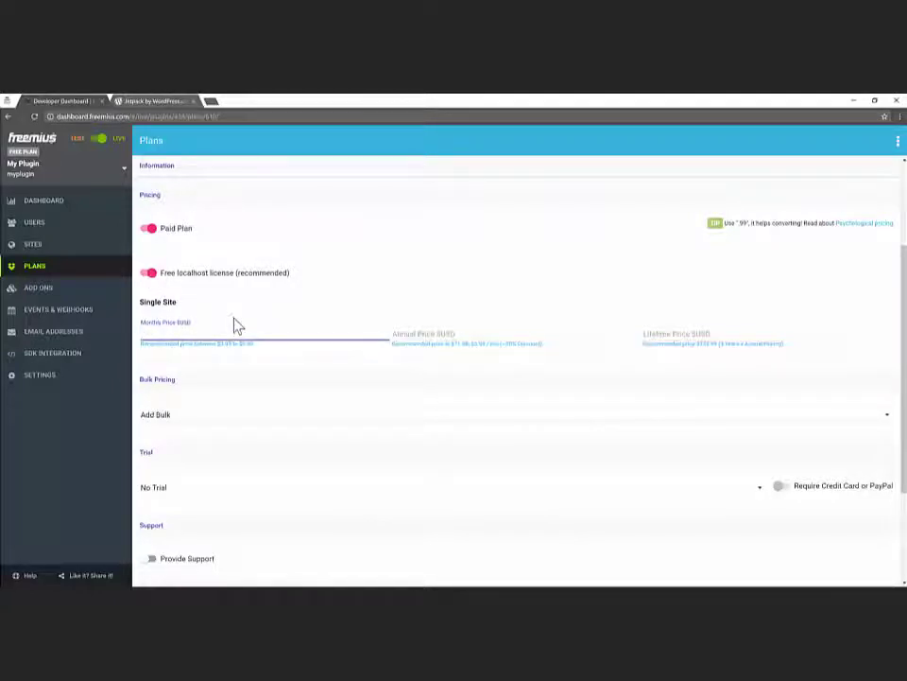
pyautogui.write('3.99')
pyautogui.click(419, 331)
pyautogui.write('4')
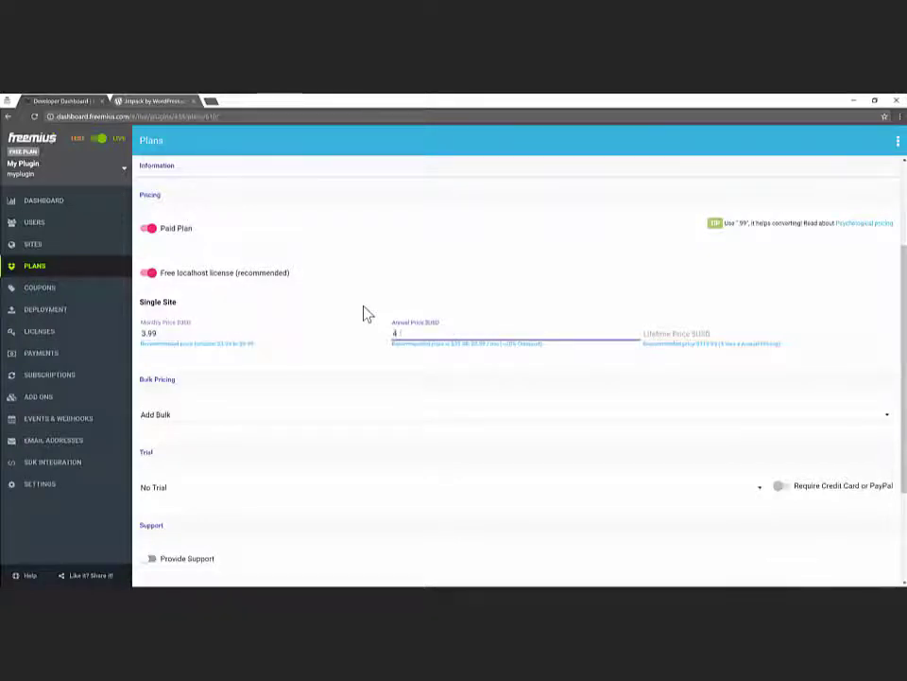
pyautogui.write('0')
pyautogui.click(675, 332)
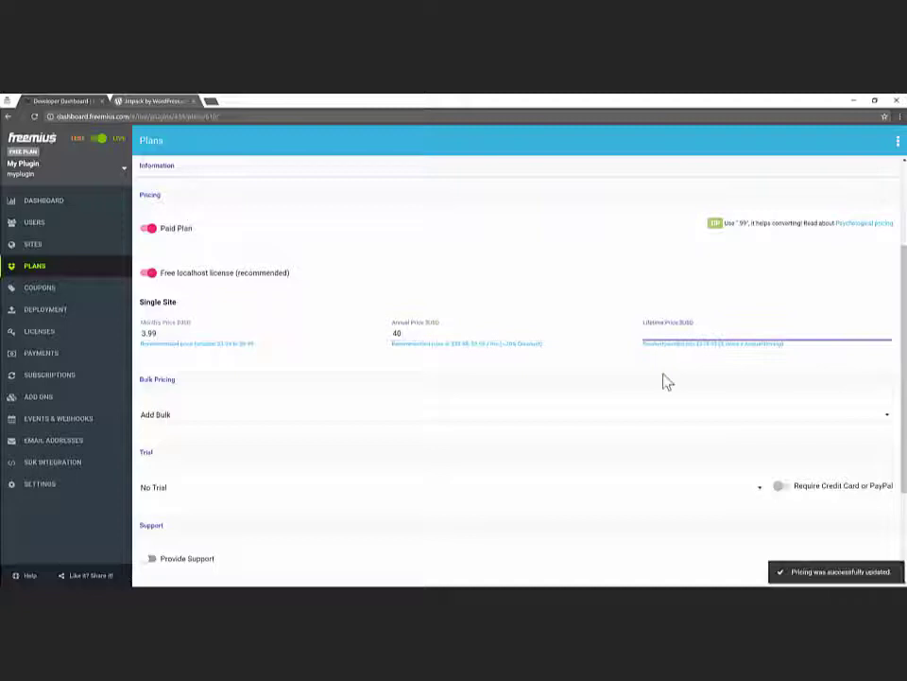
pyautogui.write('10')
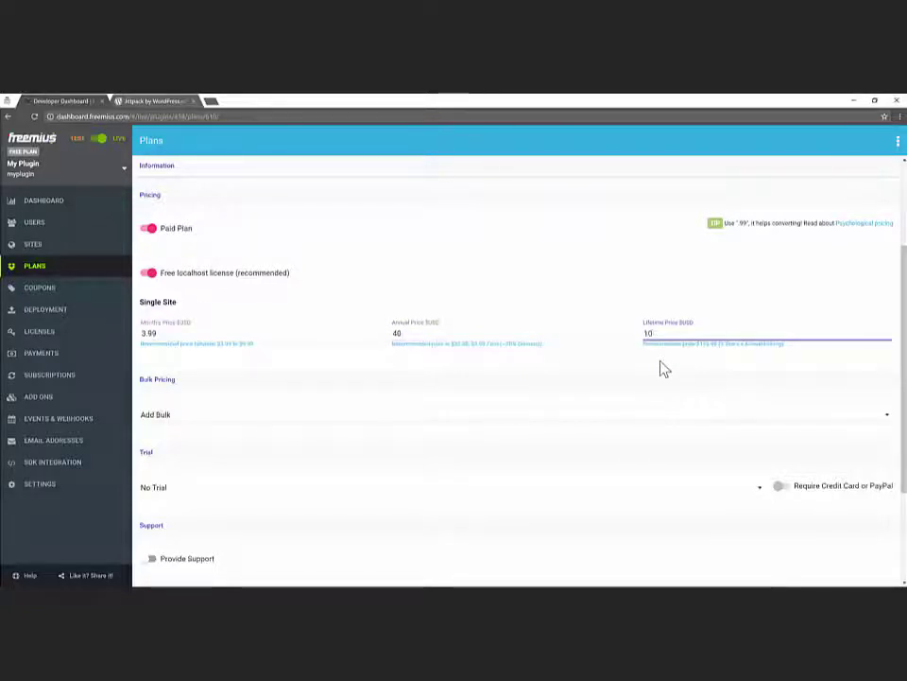
pyautogui.write('0')
pyautogui.click(510, 388)
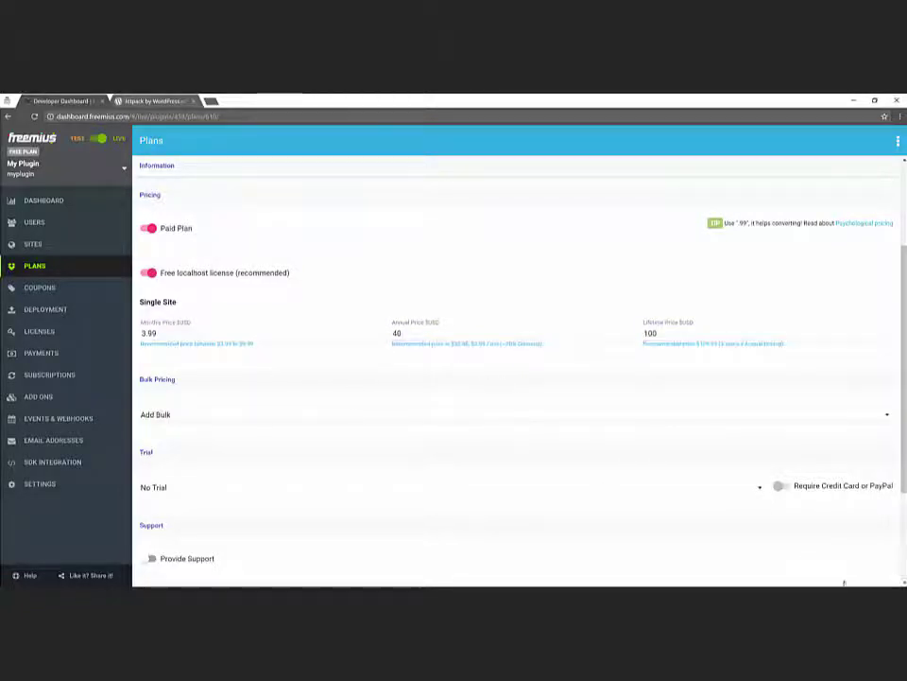
# - Enable 'Keep features after expiry, only block updates and support' for the Awesome plan
pyautogui.scroll(-3, 368, 429)
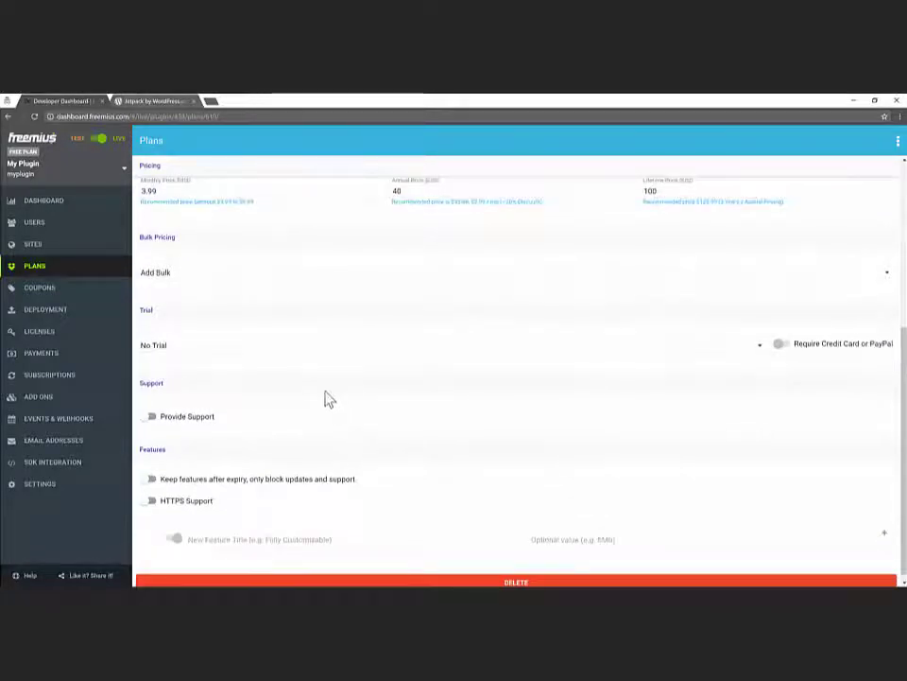
pyautogui.scroll(-1, 286, 379)
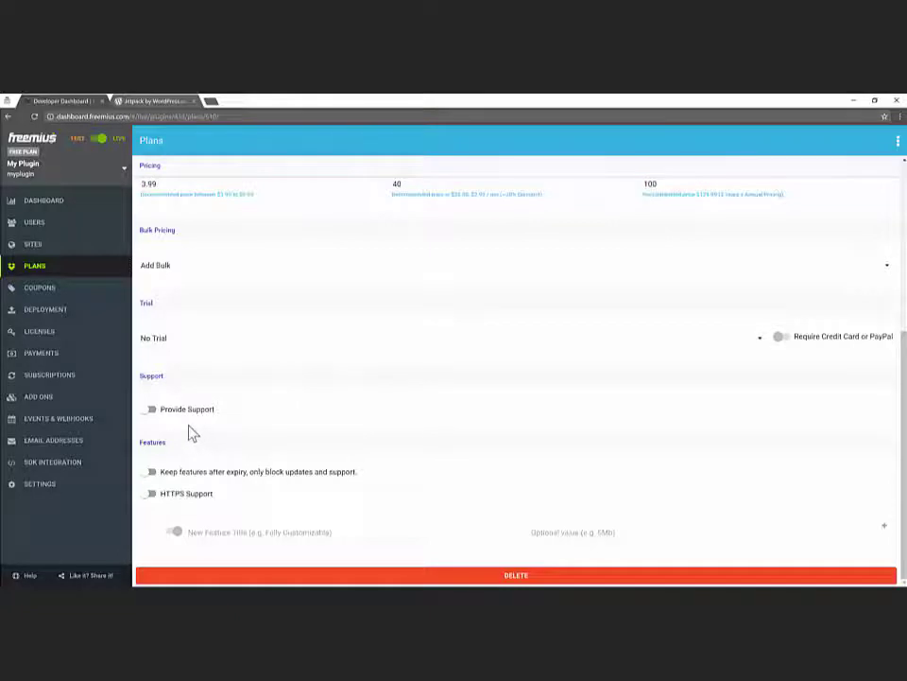
pyautogui.click(148, 470)
# - Copy the Awesome plan's checkout code from the Plans list
pyautogui.click(38, 265)
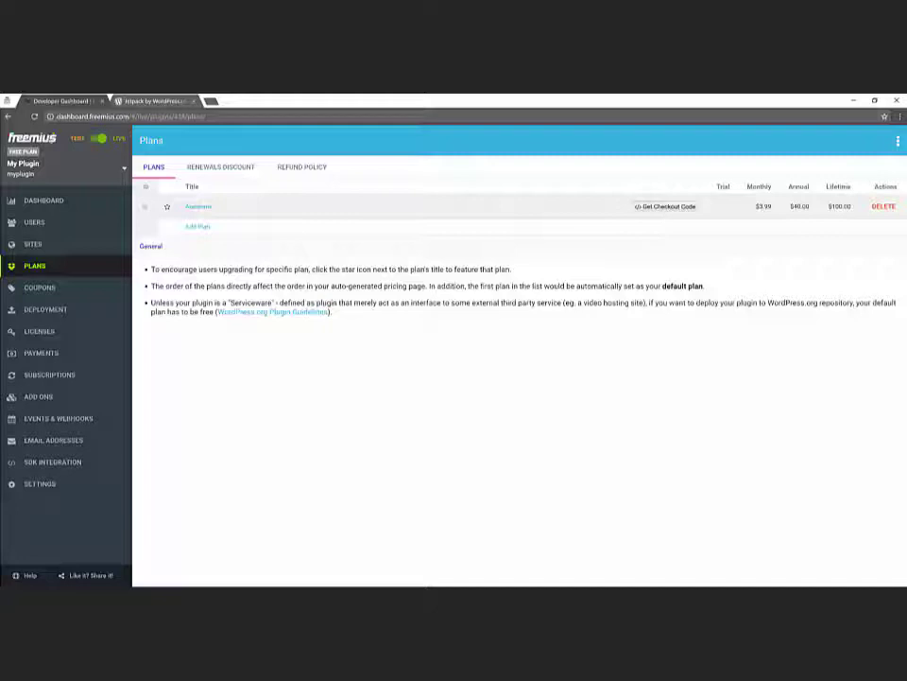
pyautogui.click(649, 208)
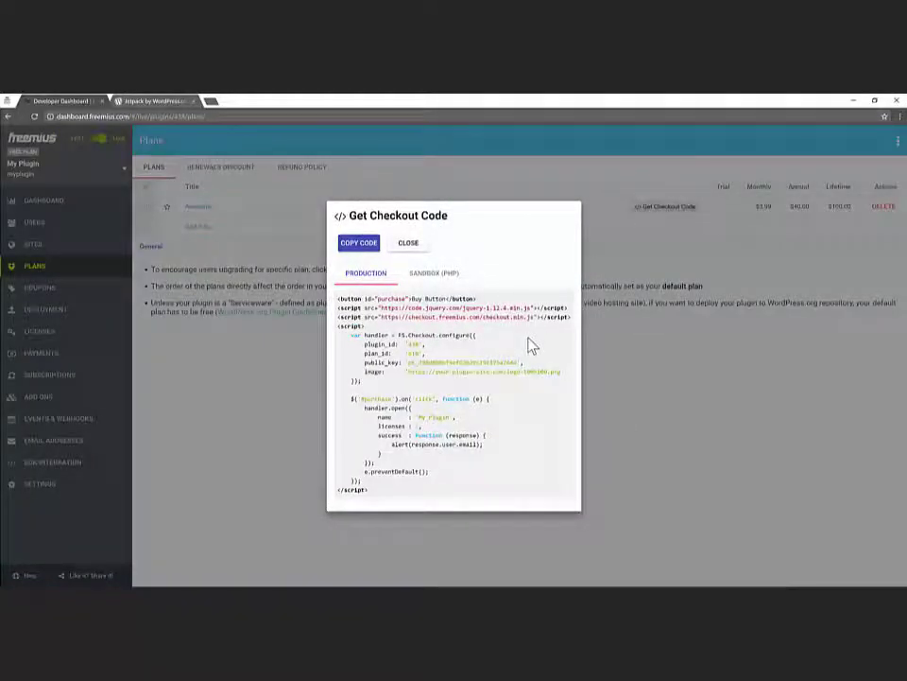
pyautogui.click(366, 249)
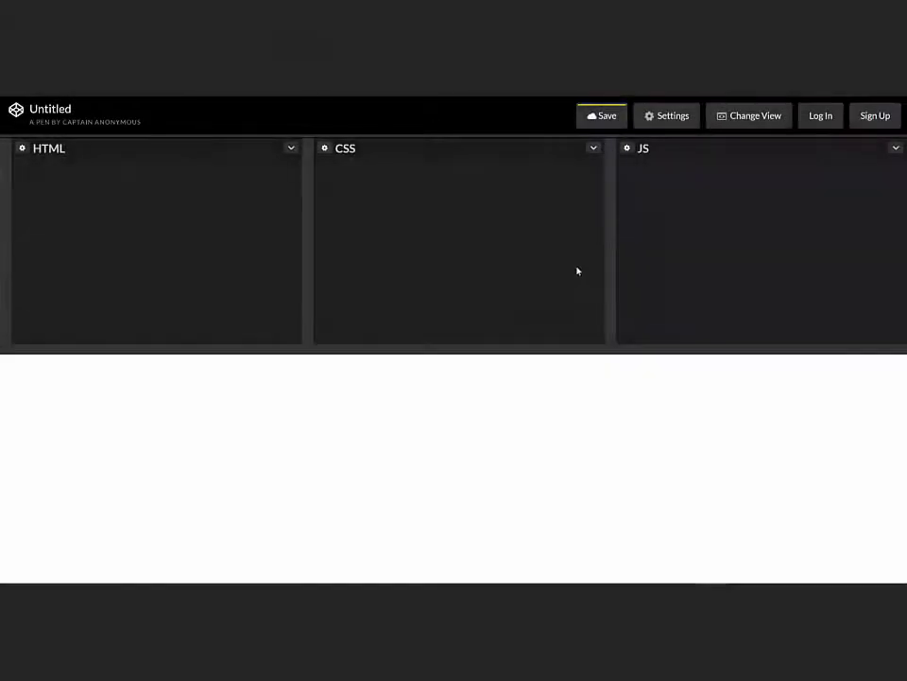
# - Switch CodePen to the left-stacked layout and paste the checkout code into the HTML panel
pyautogui.click(732, 125)
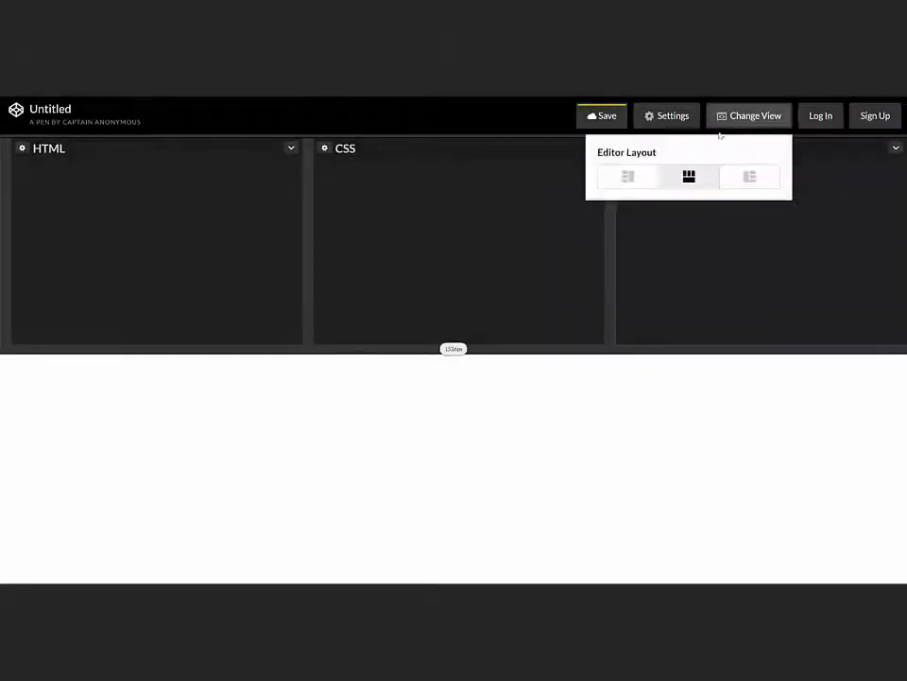
pyautogui.click(647, 181)
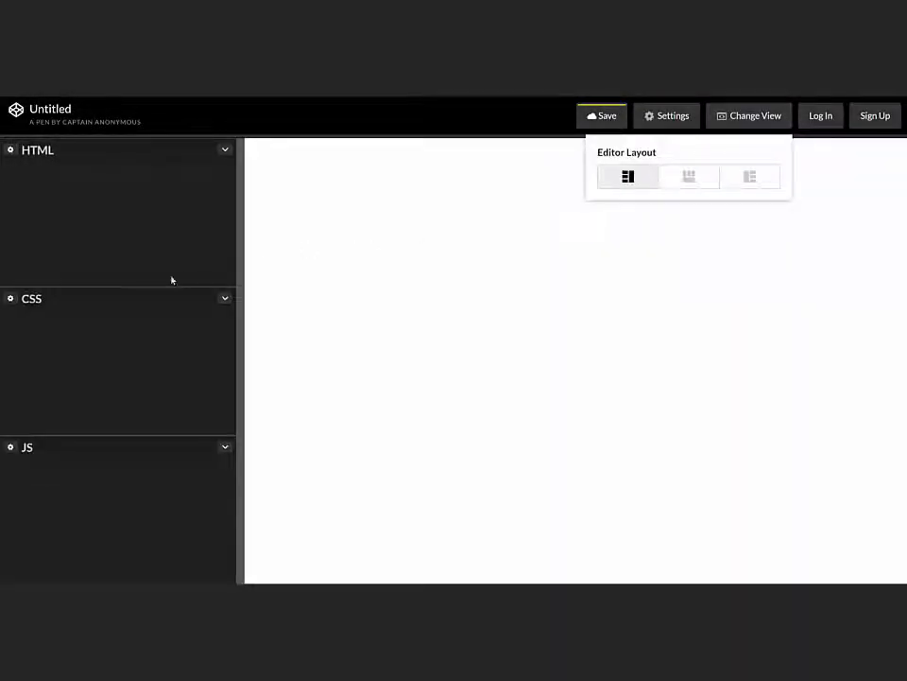
pyautogui.rightClick(100, 200)
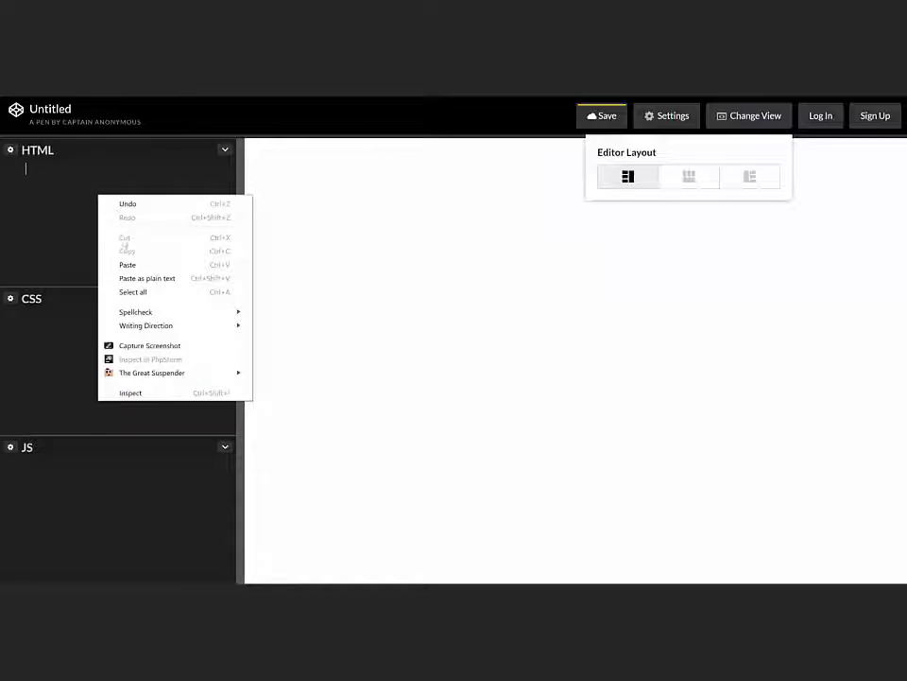
pyautogui.click(128, 265)
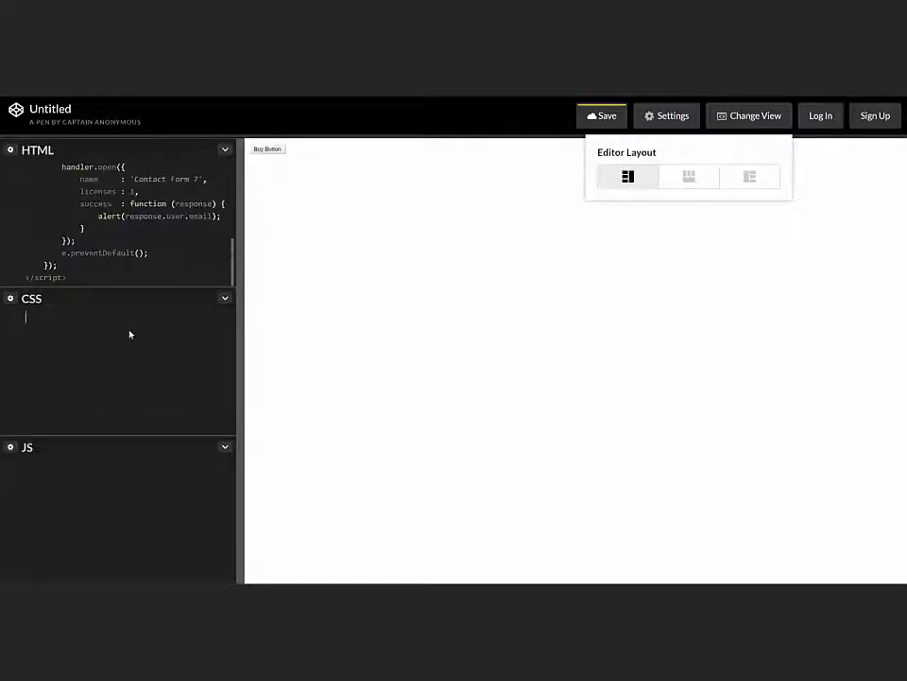
# - Add the CSS rule button { font-size: 2em; } to enlarge the Buy Button
pyautogui.write('button {')
pyautogui.press('Return')
pyautogui.write('2em')
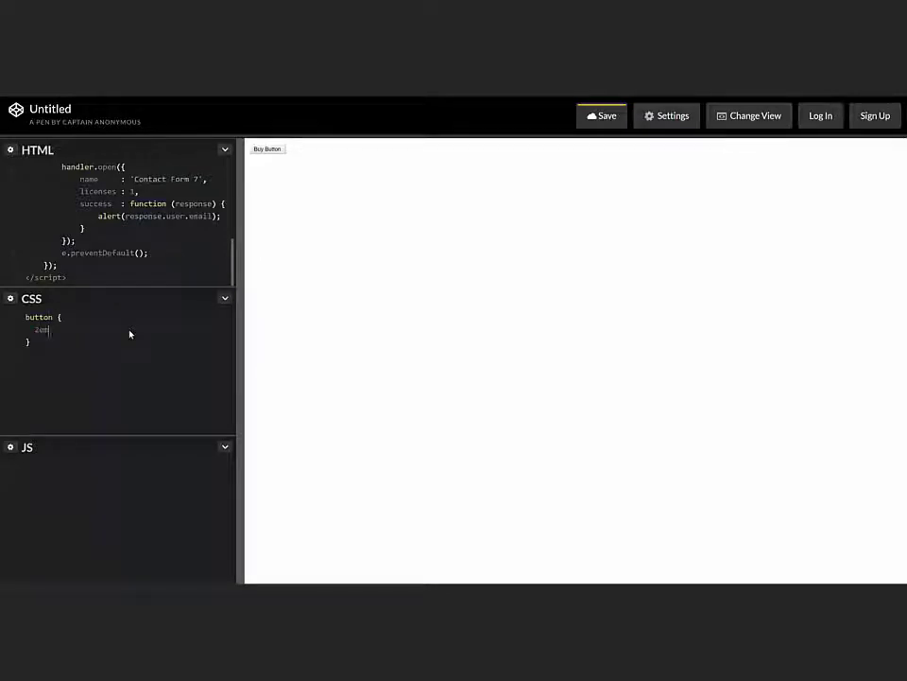
pyautogui.press('BackSpace')
pyautogui.press('BackSpace')
pyautogui.press('BackSpace')
pyautogui.write('font-size: 2em;')
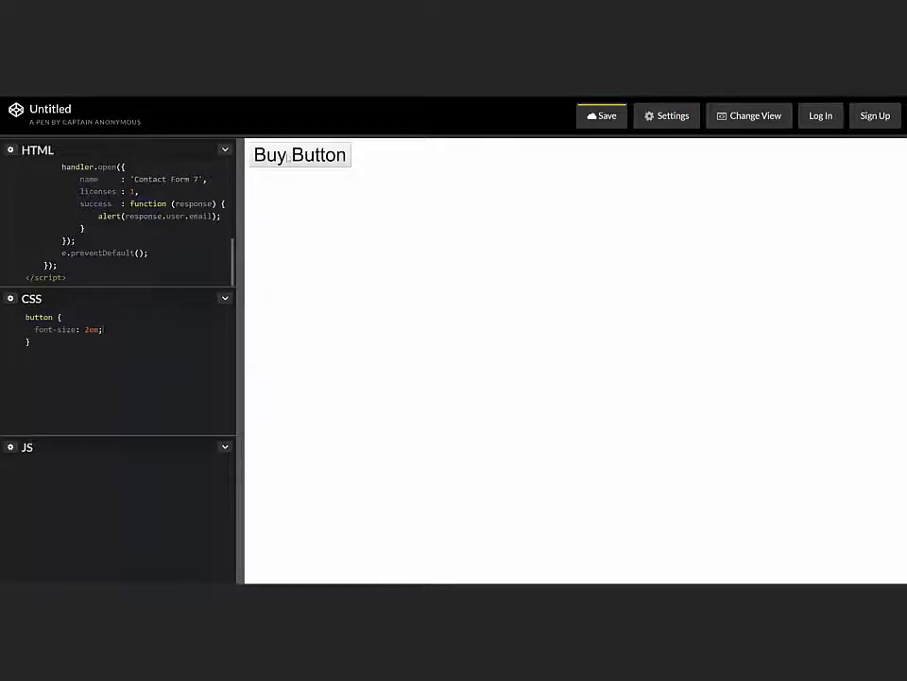
# - Open the Buy Button's test checkout, select the PayPal option, then close the checkout
pyautogui.click(288, 158)
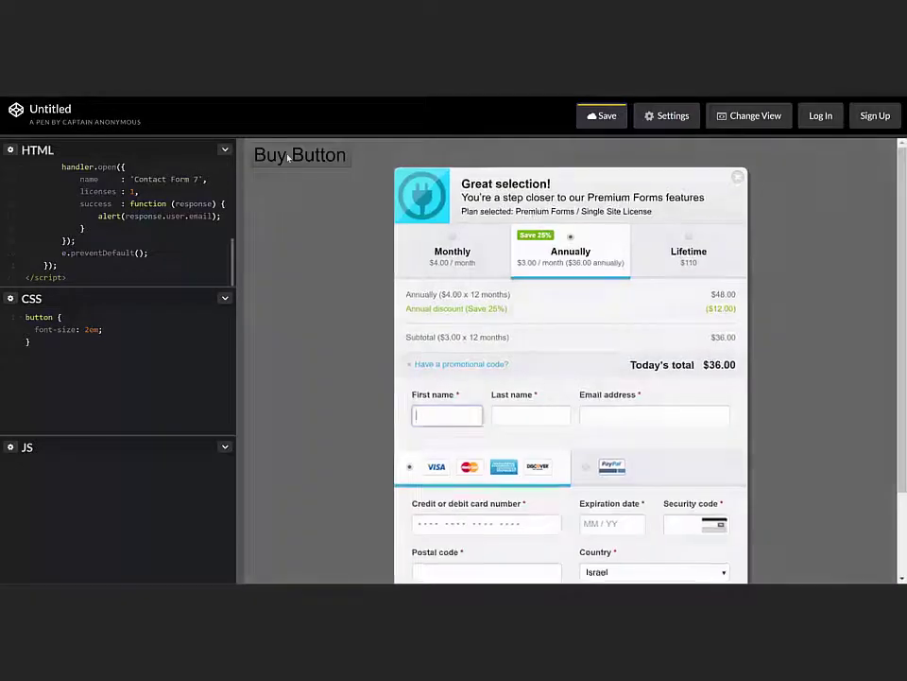
pyautogui.scroll(-2, 771, 341)
pyautogui.scroll(-1, 771, 341)
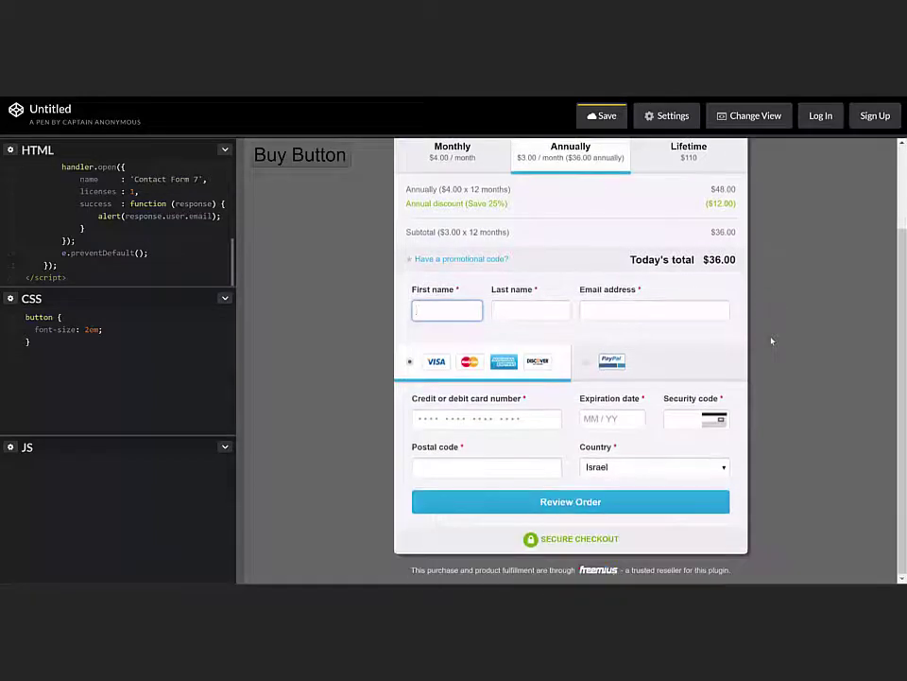
pyautogui.scroll(3, 772, 341)
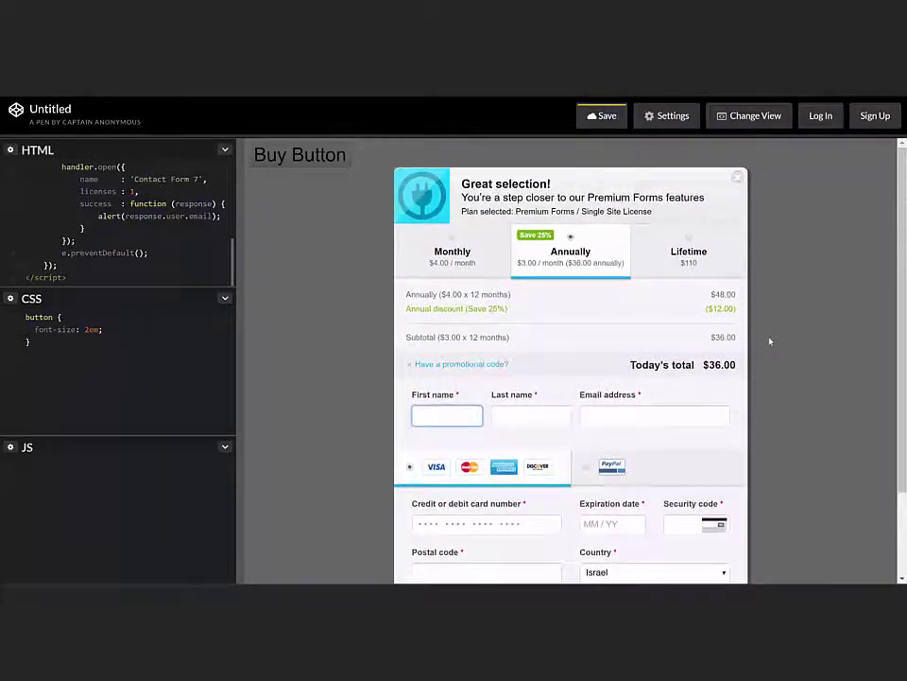
pyautogui.scroll(-2, 761, 354)
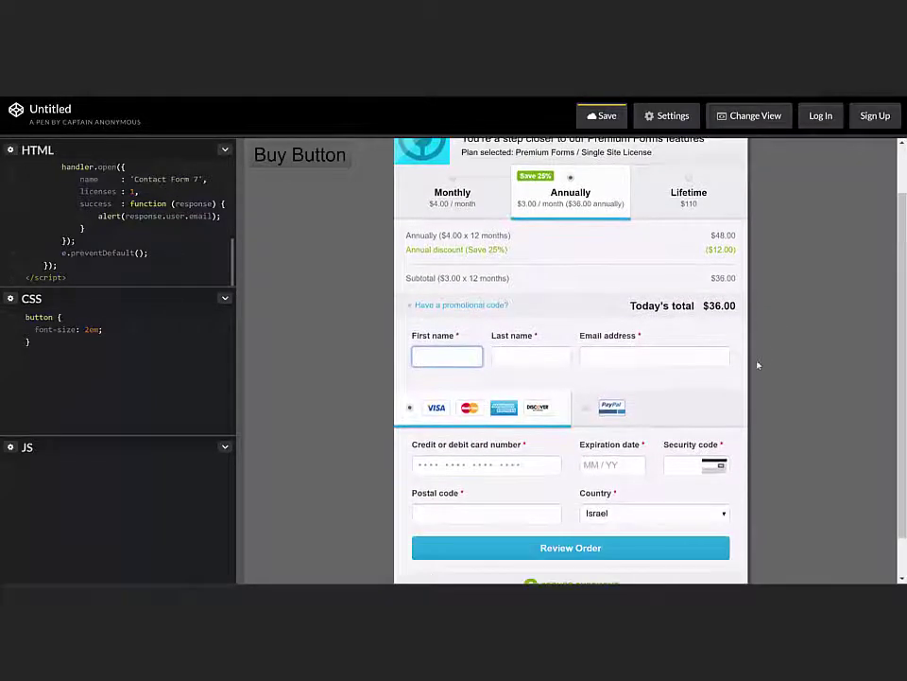
pyautogui.click(586, 413)
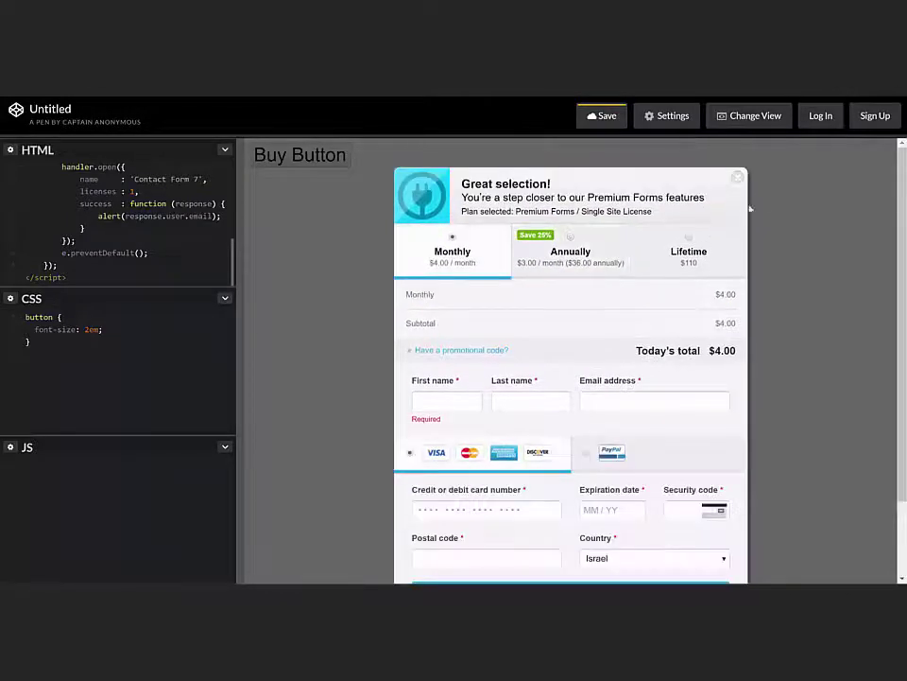
pyautogui.click(738, 178)
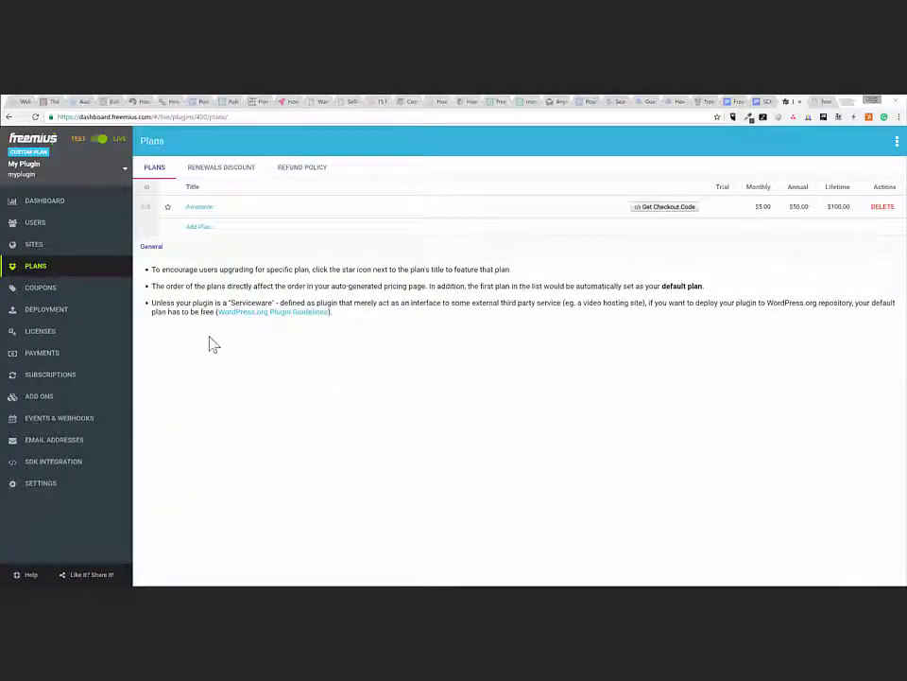
# - Open My Plugin's Deployment page and read the zip upload instructions
pyautogui.click(74, 321)
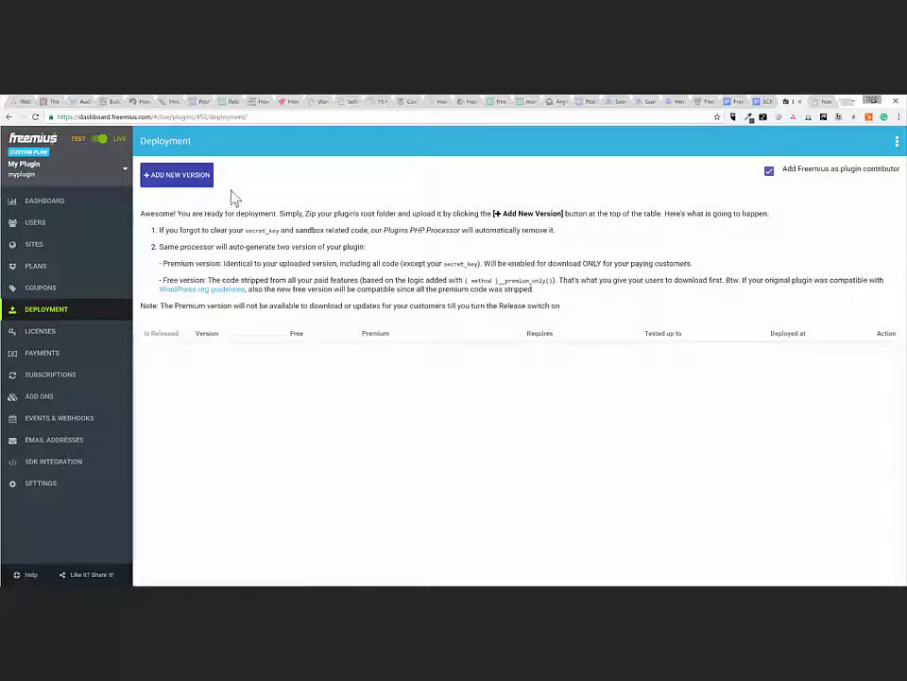
pyautogui.moveTo(236, 197); pyautogui.dragTo(235, 186)
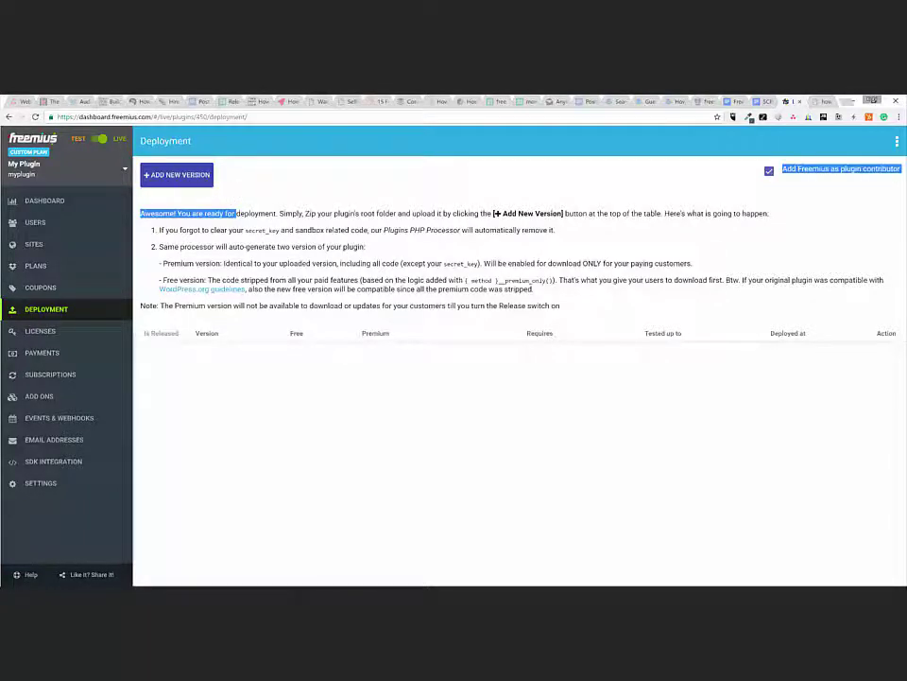
pyautogui.click(238, 216)
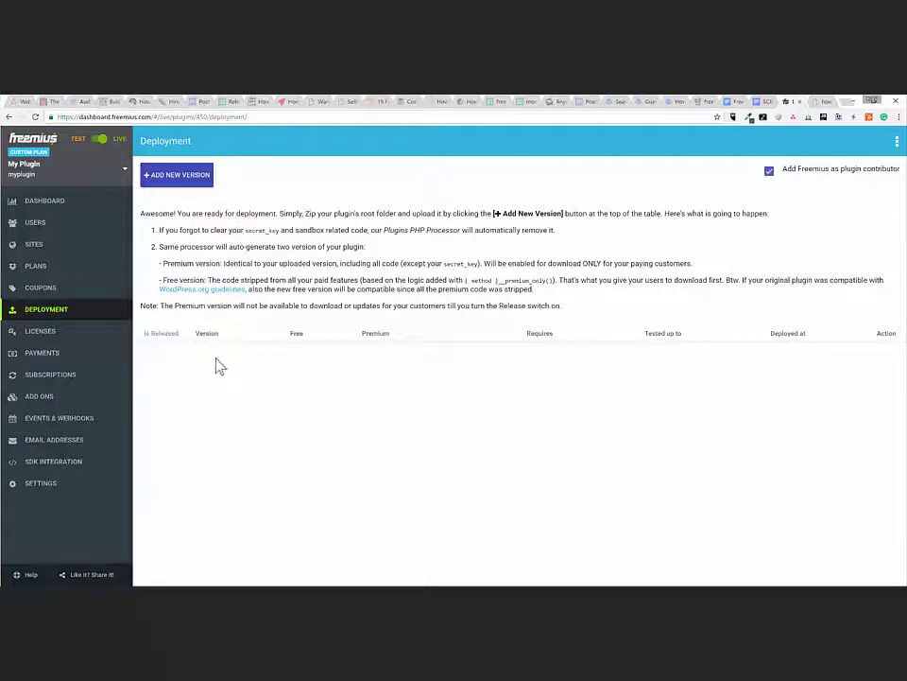
# - Open the SDK Integration guide and copy My Plugin's SDK initialisation code from step 6
pyautogui.click(87, 463)
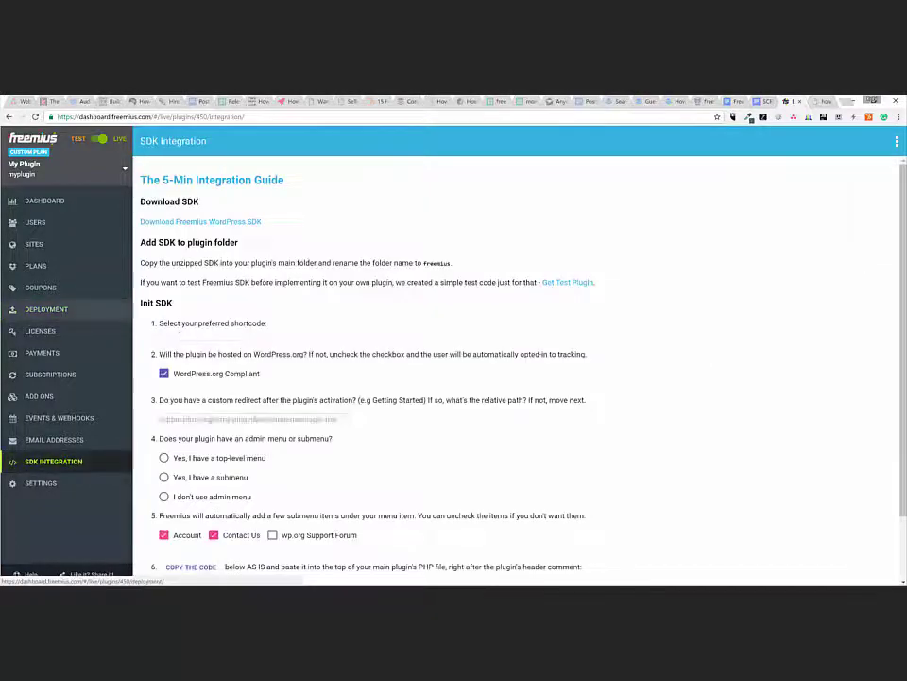
pyautogui.click(183, 251)
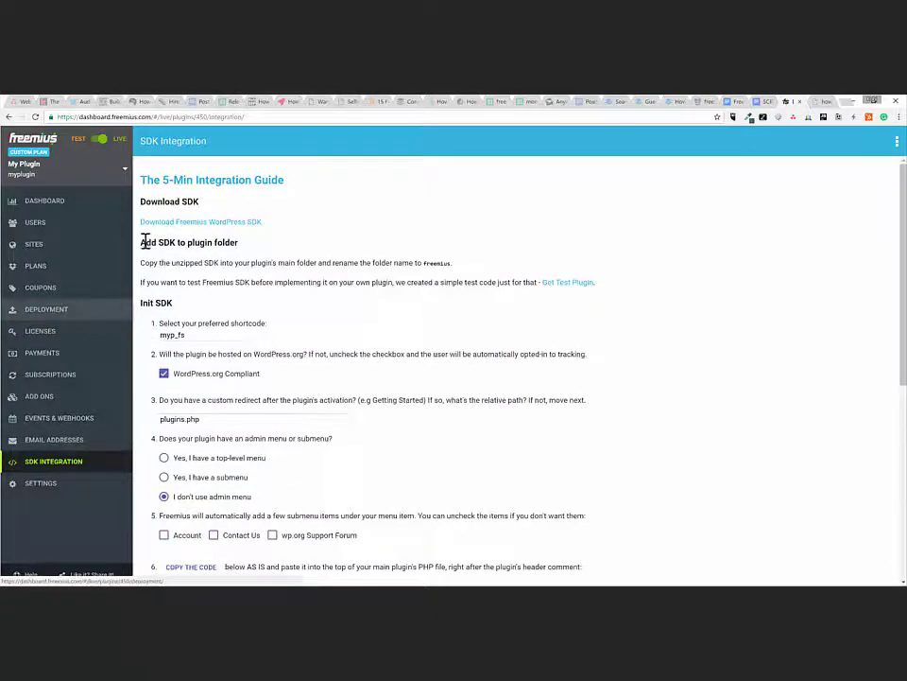
pyautogui.scroll(-1, 145, 274)
pyautogui.moveTo(140, 206); pyautogui.dragTo(445, 456)
pyautogui.click(437, 446)
pyautogui.scroll(-5, 430, 438)
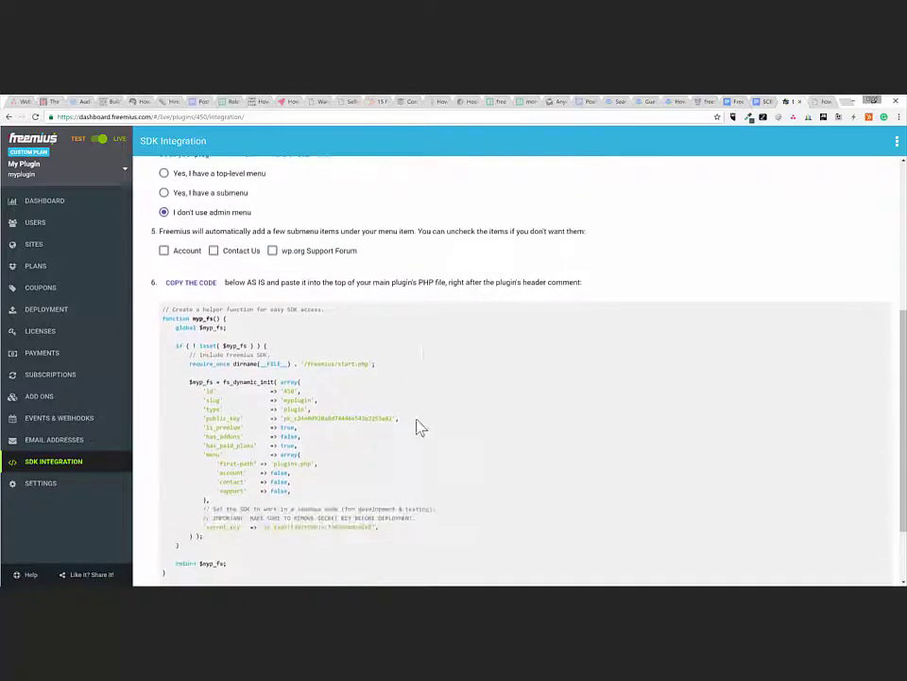
pyautogui.click(190, 236)
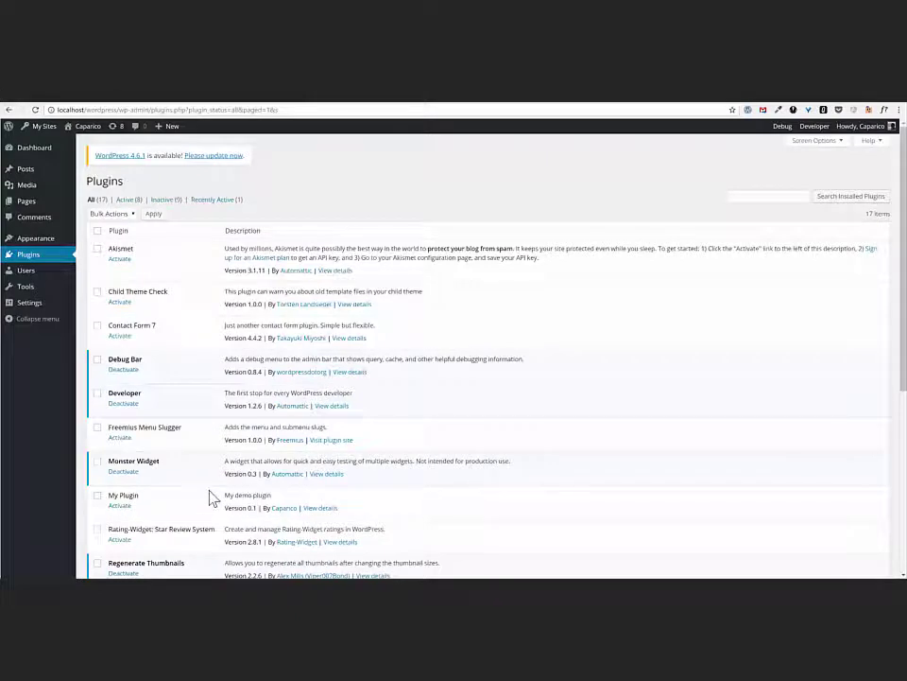
# - Activate My Plugin on the WordPress Plugins page and glance at its permissions
pyautogui.click(121, 506)
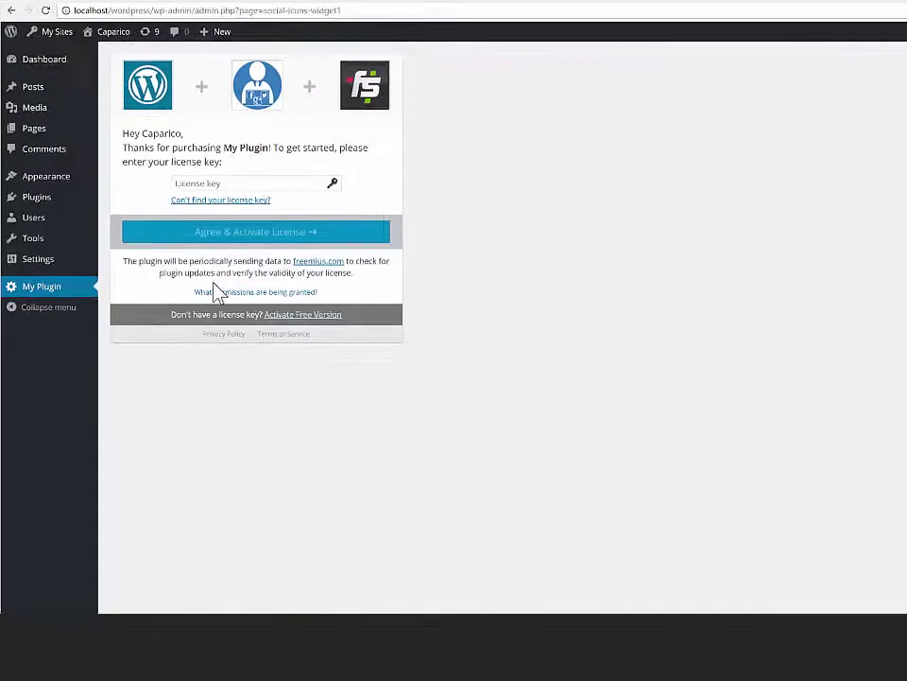
pyautogui.click(227, 293)
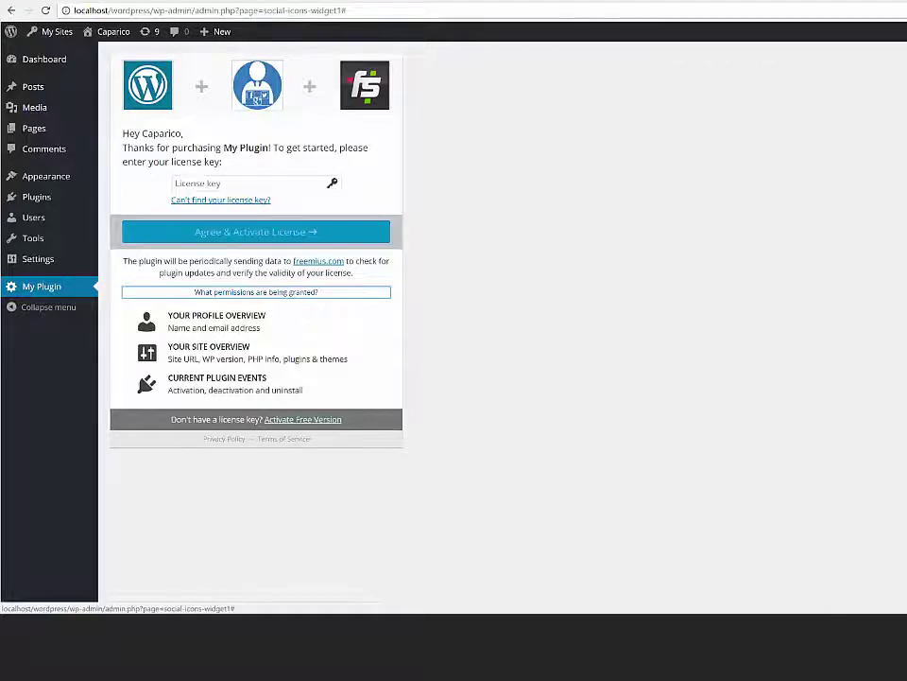
pyautogui.press('Return')
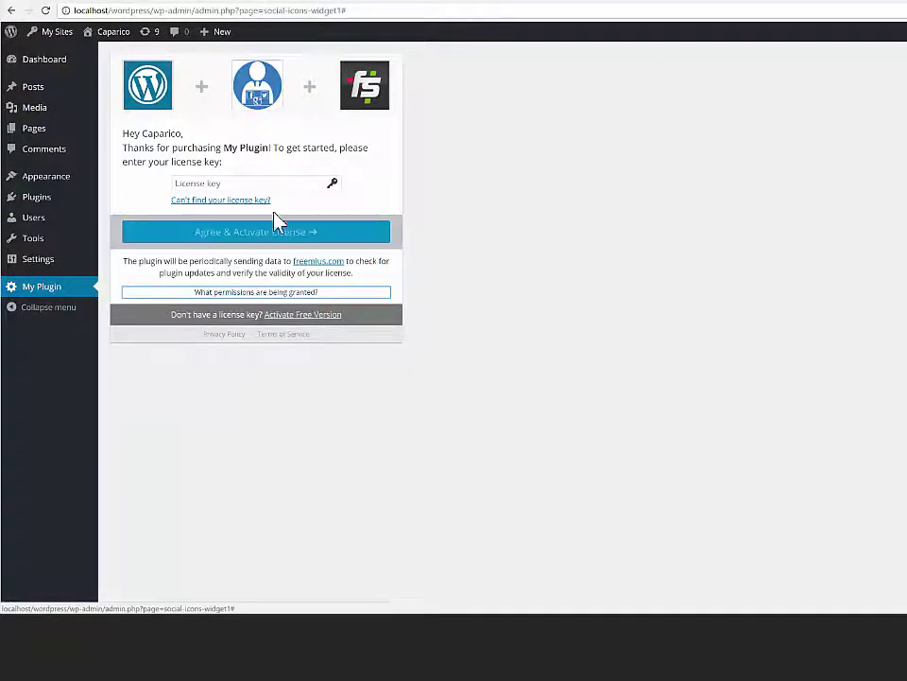
# - Paste the license key into the License key field and agree and activate the license
pyautogui.click(241, 185)
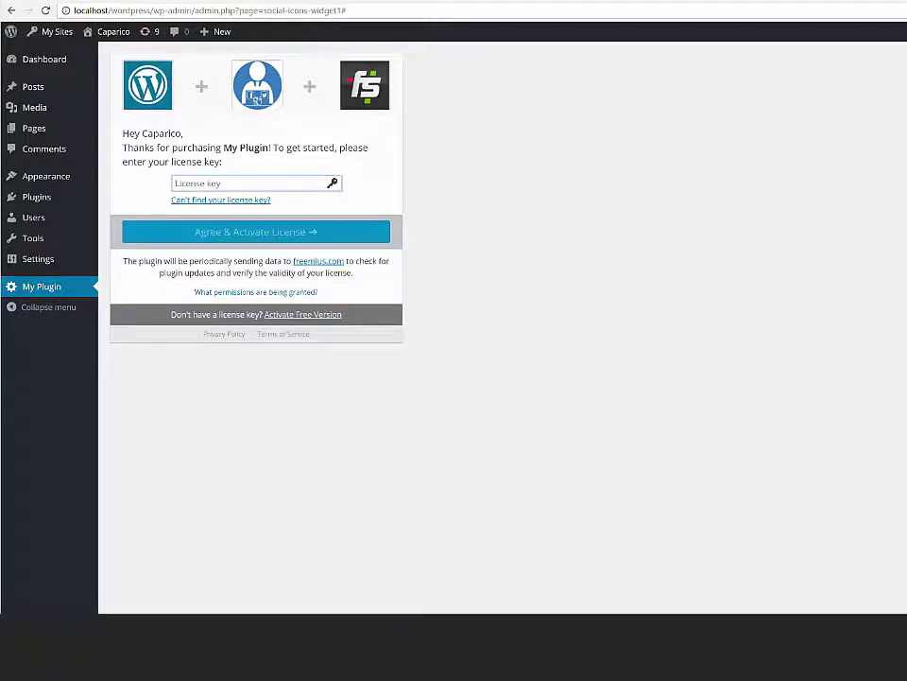
pyautogui.hotkey('ctrl', 'v')
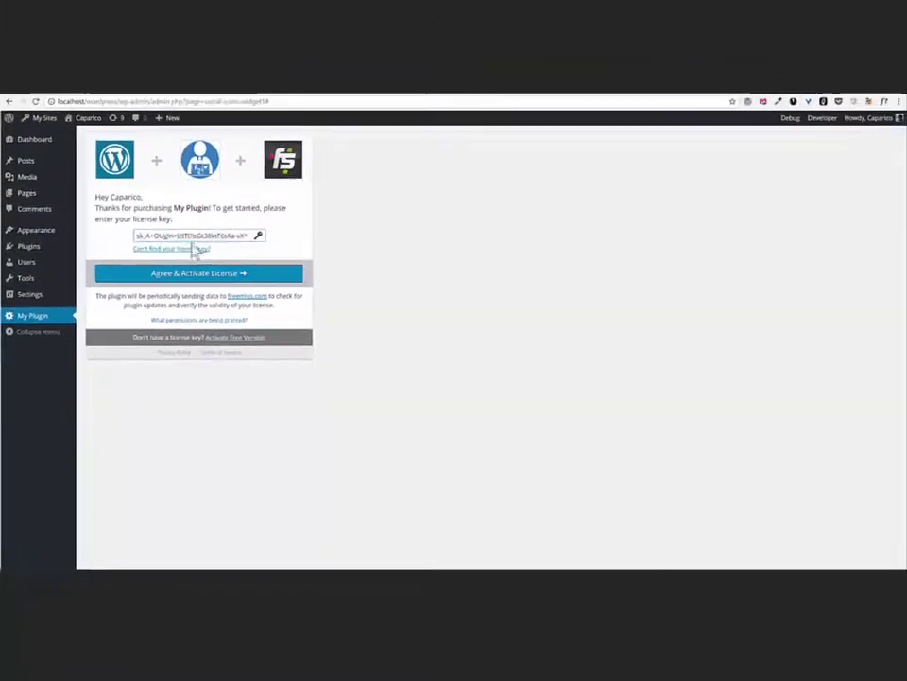
pyautogui.click(197, 273)
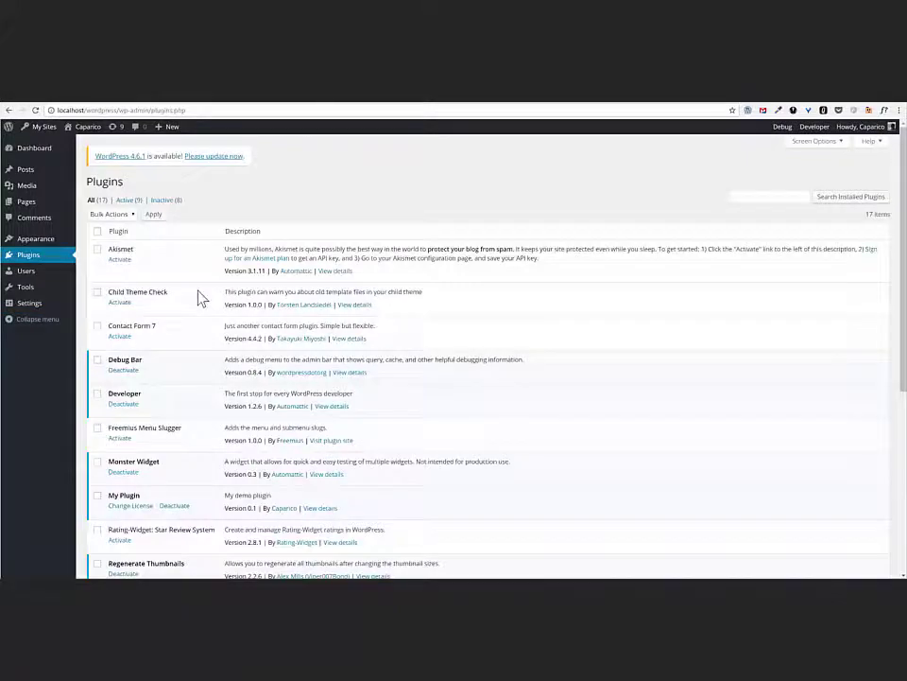
pyautogui.scroll(-3, 189, 340)
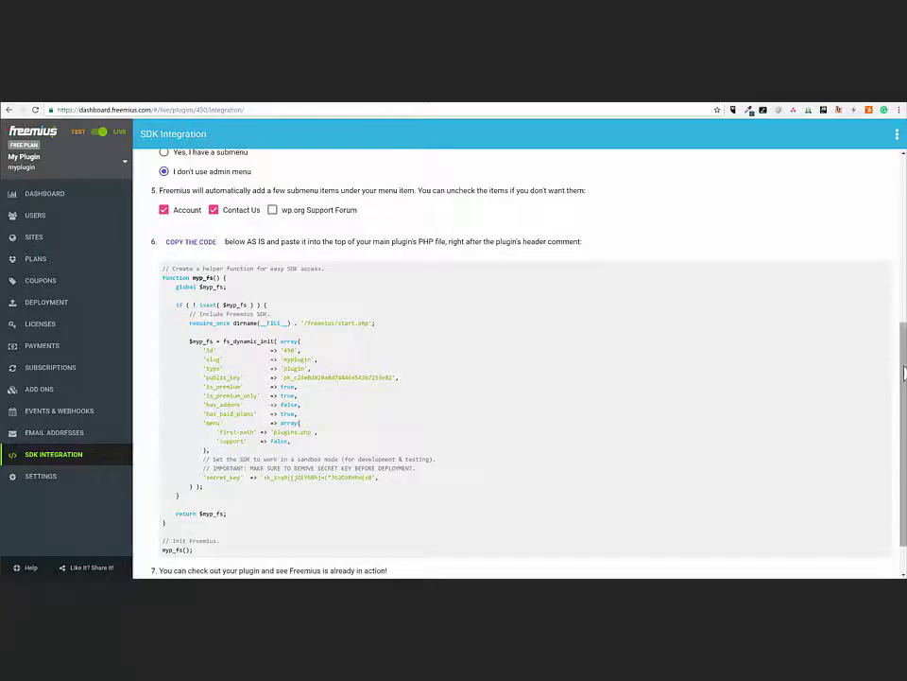
# - Scroll through My Plugin's SDK Integration guide and move on to its Deployment page
pyautogui.scroll(-2, 904, 373)
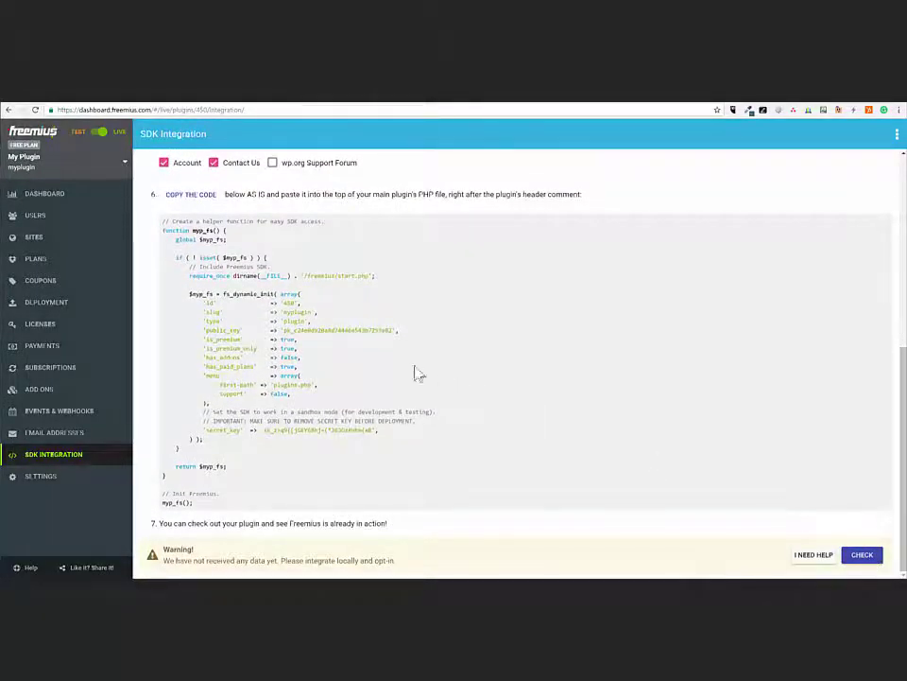
pyautogui.click(66, 304)
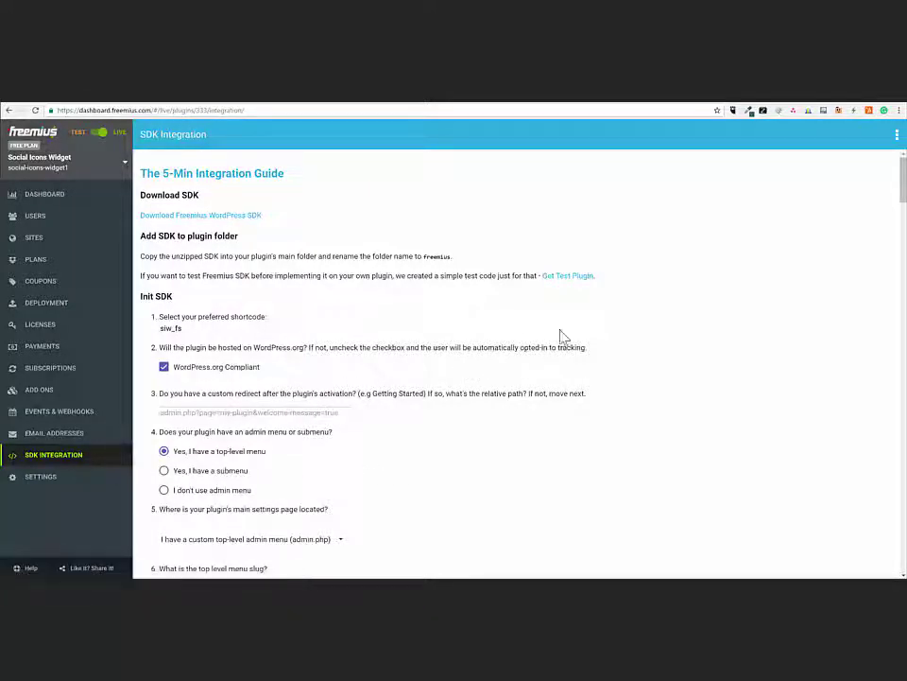
# - Scroll down to the 'Adding license based logic examples' section and highlight its heading
pyautogui.moveTo(902, 197); pyautogui.dragTo(903, 353)
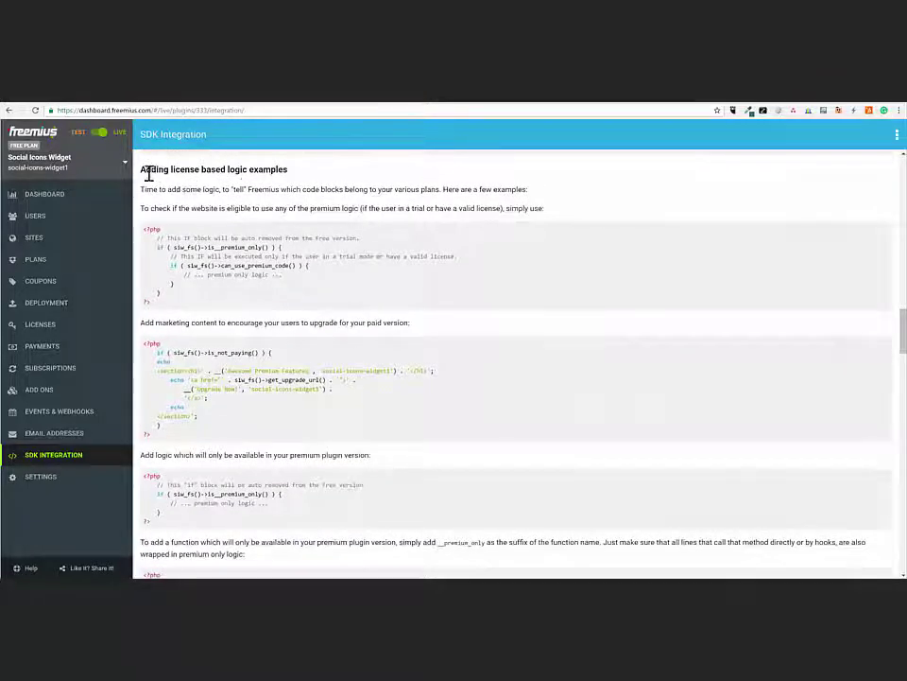
pyautogui.moveTo(143, 172); pyautogui.dragTo(284, 169)
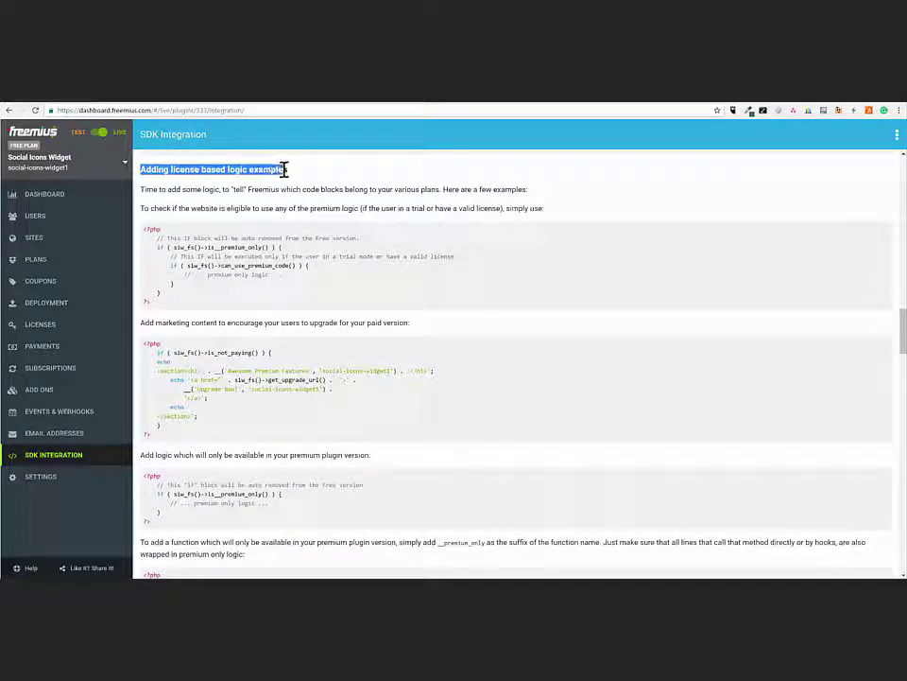
pyautogui.click(317, 182)
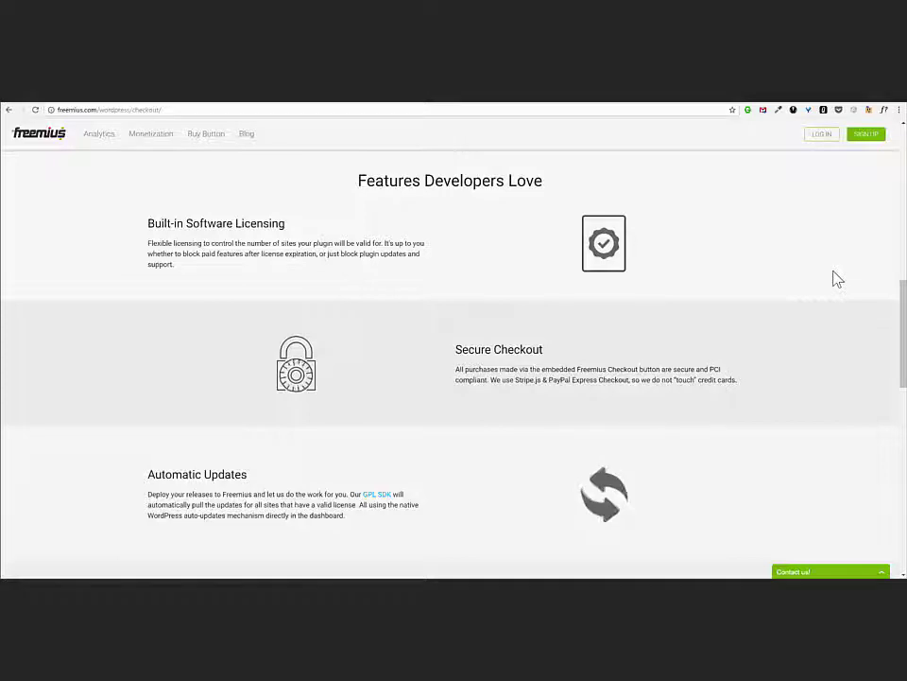
# - Scroll to the bottom of the checkout page to show the Frequently Asked Questions
pyautogui.moveTo(899, 345); pyautogui.dragTo(902, 541)
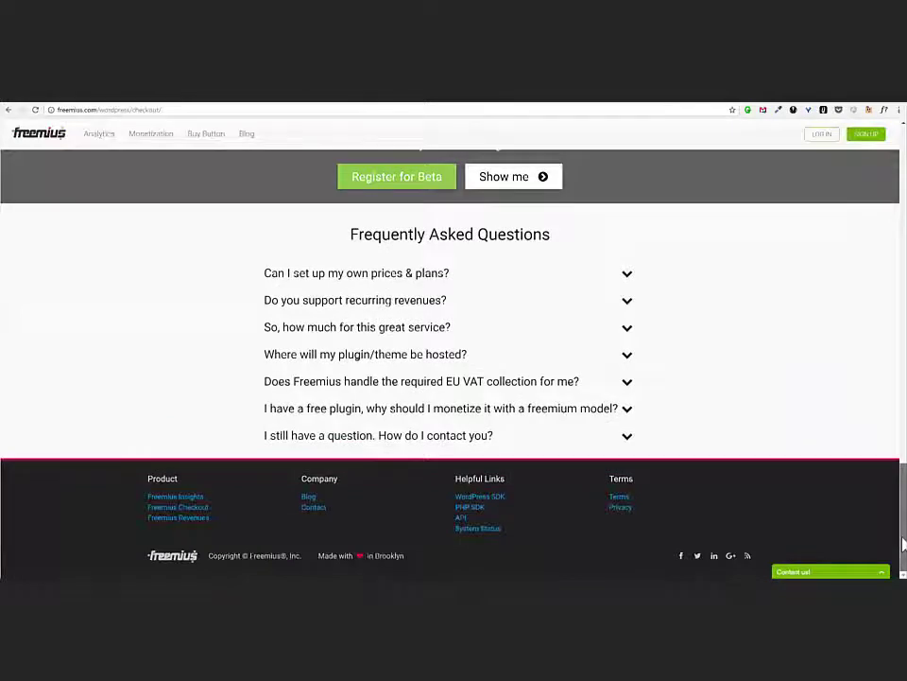